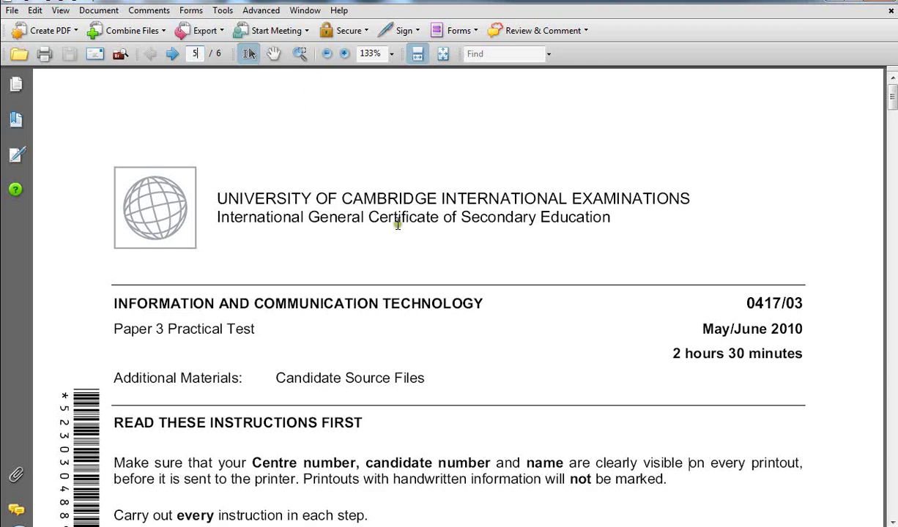
# Go to page 5 of the exam paper and read spreadsheet tasks 44, 45 and 46.
pyautogui.press('Return')
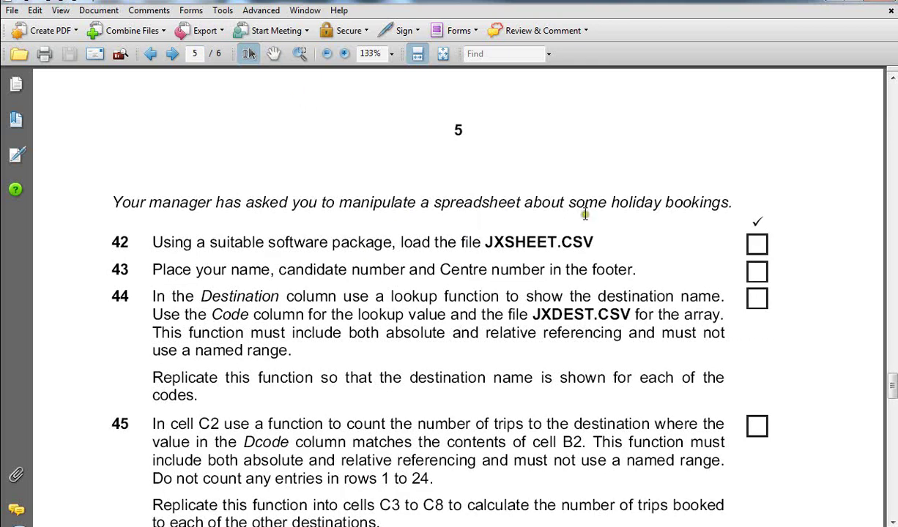
pyautogui.scroll(-3, 439, 293)
pyautogui.scroll(-1, 439, 292)
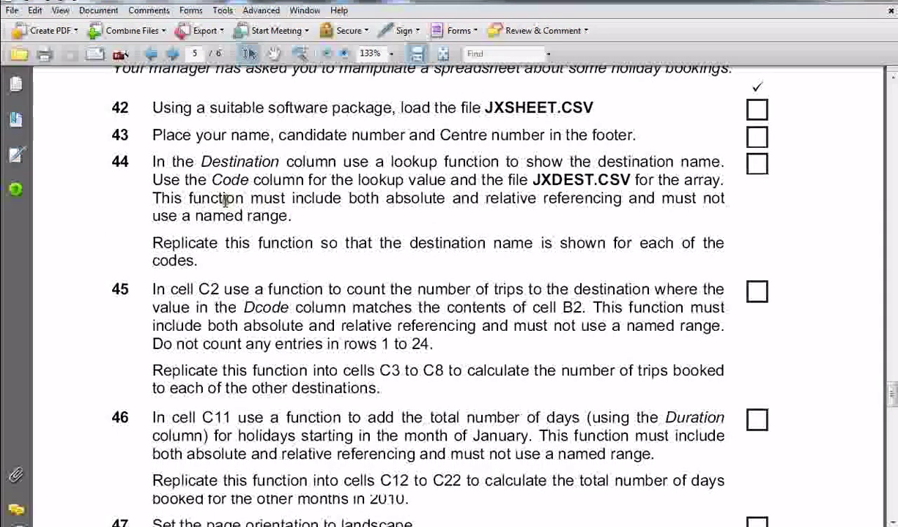
pyautogui.doubleClick(120, 161)
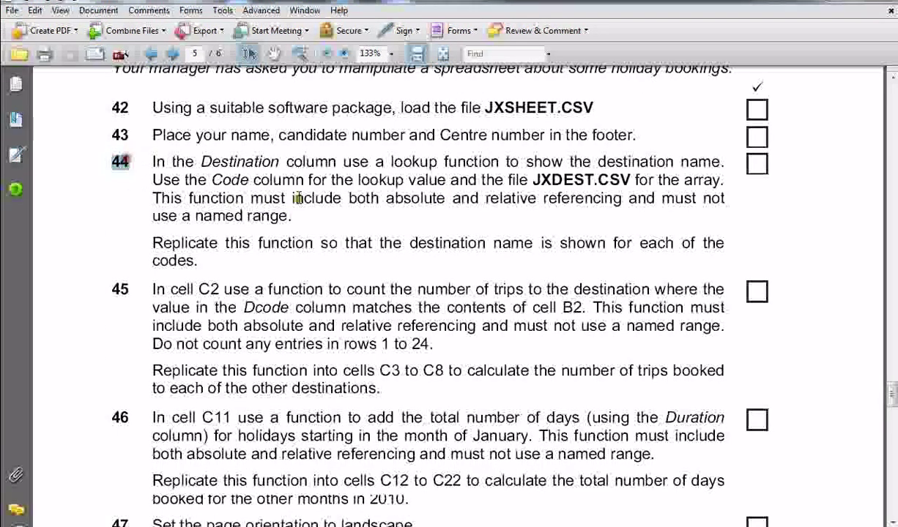
pyautogui.doubleClick(121, 289)
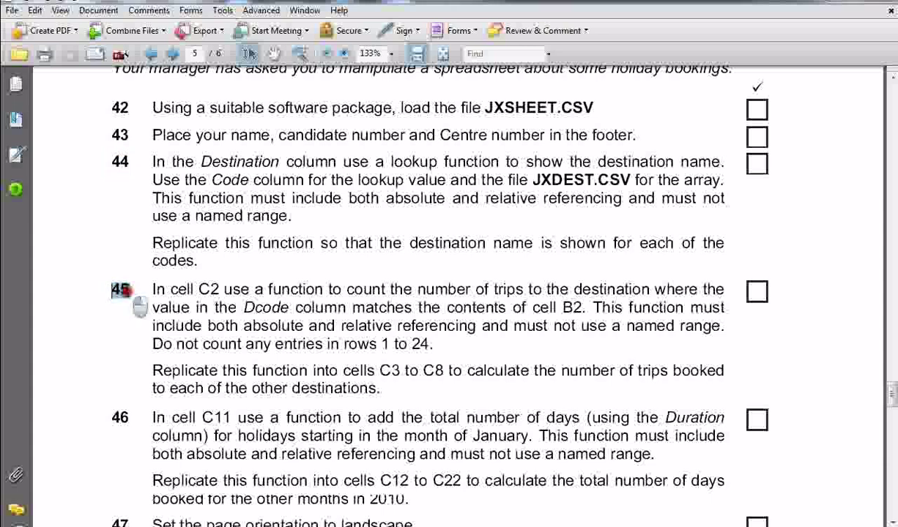
pyautogui.moveTo(346, 292); pyautogui.dragTo(412, 291)
pyautogui.scroll(-1, 179, 369)
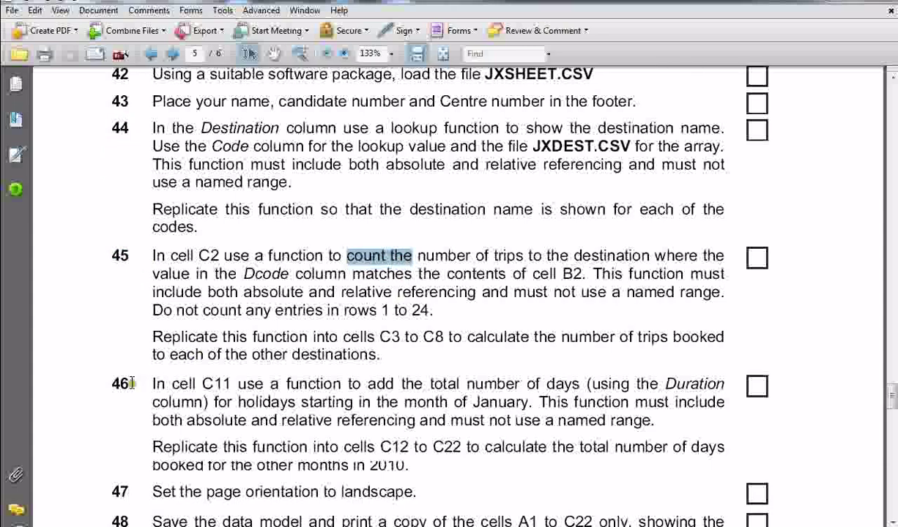
pyautogui.doubleClick(120, 383)
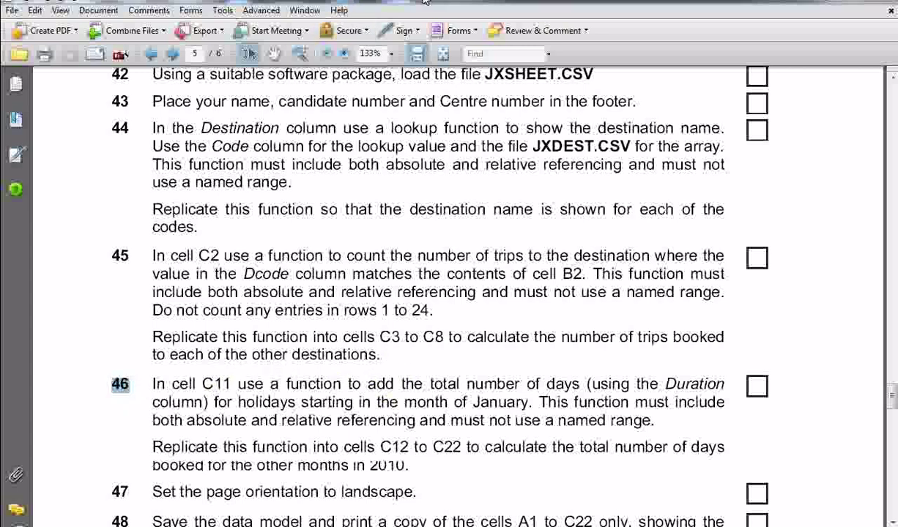
# Switch to Excel and move the JXSHEET sheet into the JXDEST.csv workbook, placed before the JXDEST sheet.
pyautogui.moveTo(409, 3); pyautogui.dragTo(897, 4)
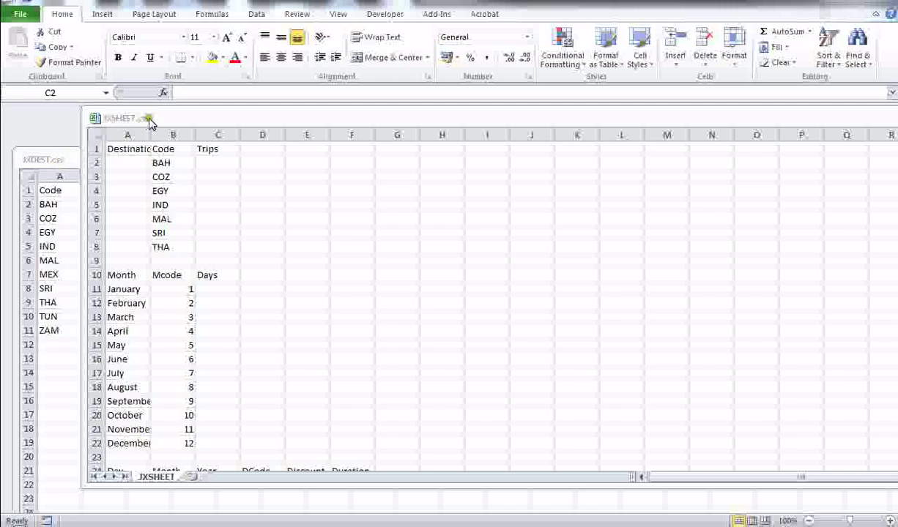
pyautogui.click(153, 480)
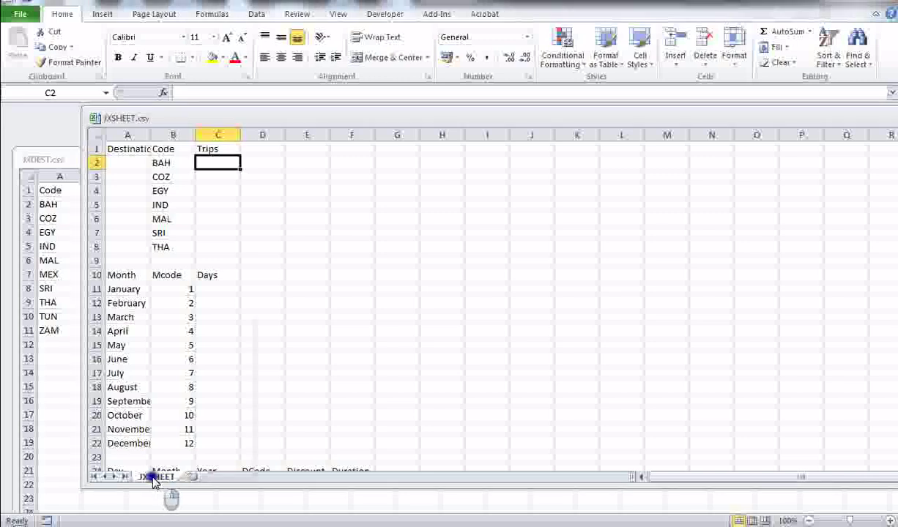
pyautogui.rightClick(154, 476)
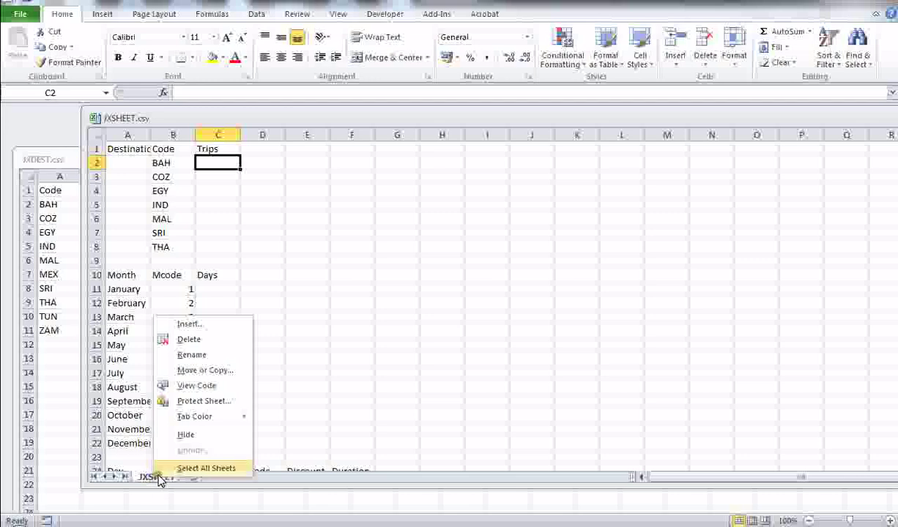
pyautogui.click(221, 372)
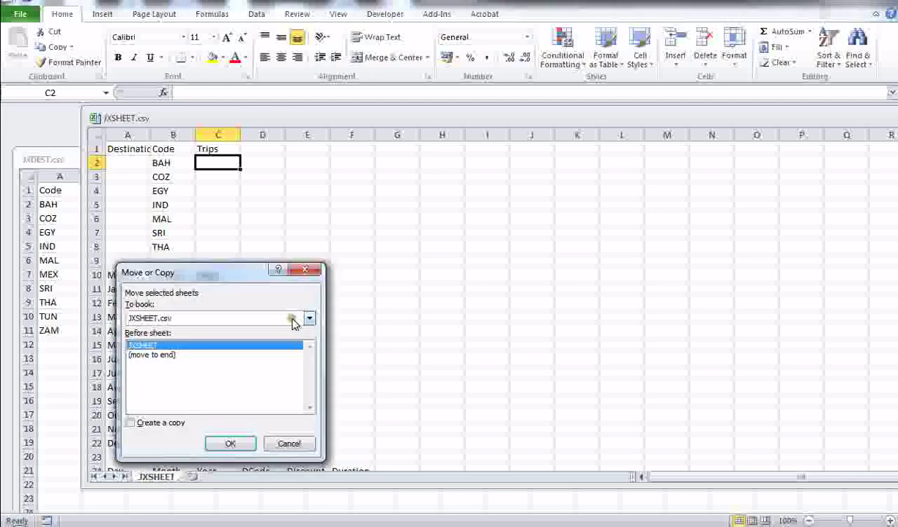
pyautogui.click(308, 320)
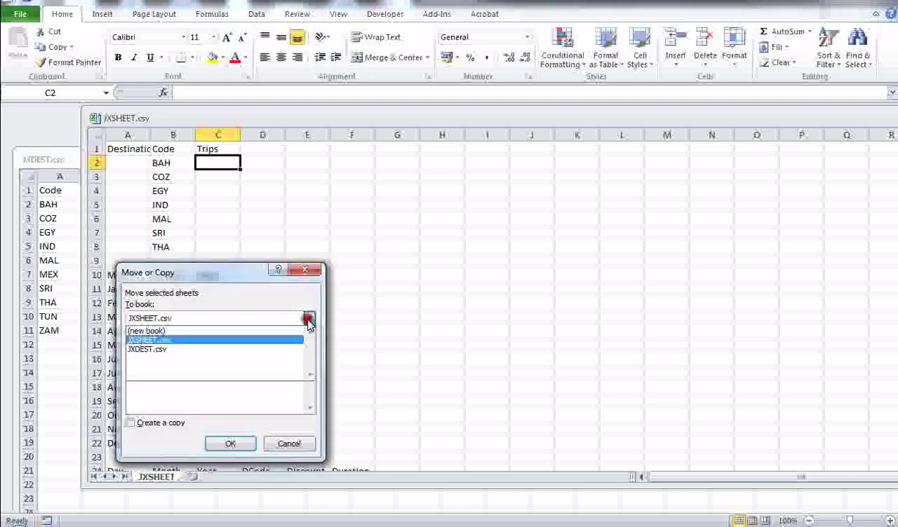
pyautogui.click(238, 349)
pyautogui.click(233, 443)
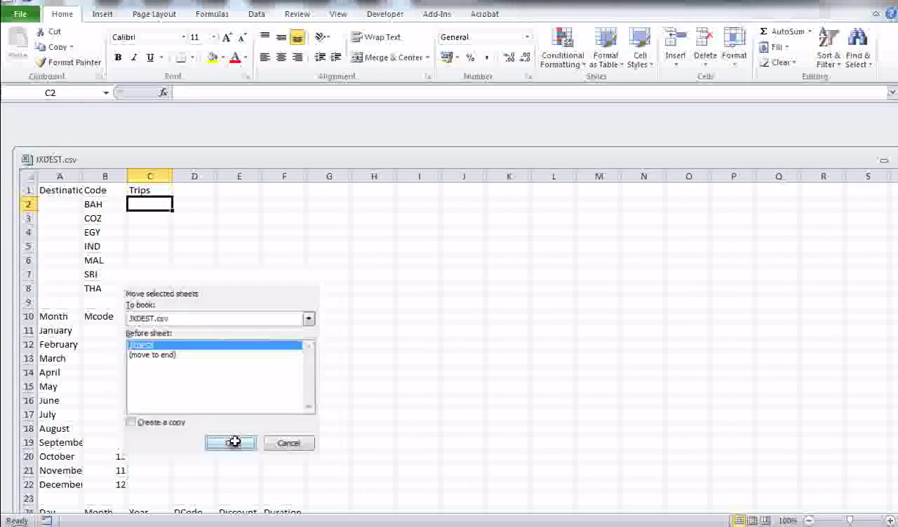
# Maximize the JXDEST.csv workbook window and fit the width of column A on JXSHEET to its contents.
pyautogui.moveTo(282, 163); pyautogui.dragTo(264, 143)
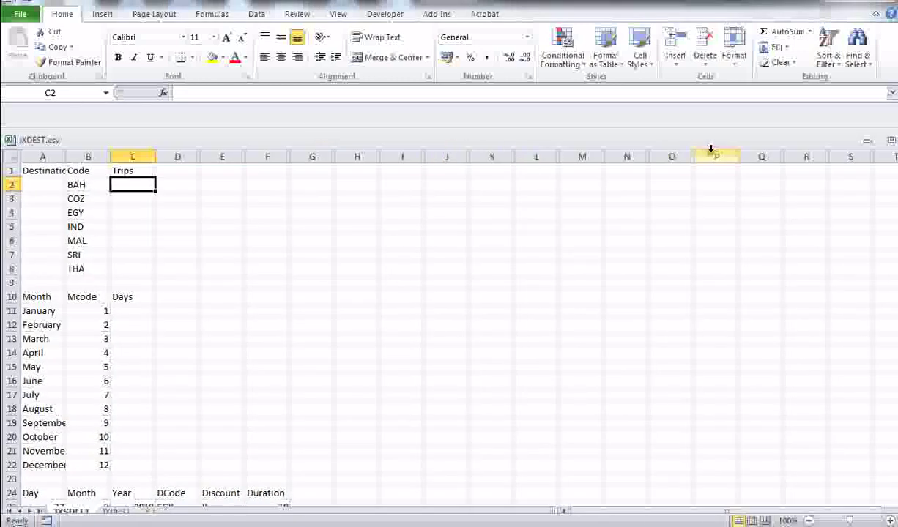
pyautogui.moveTo(708, 147); pyautogui.dragTo(640, 140)
pyautogui.click(822, 133)
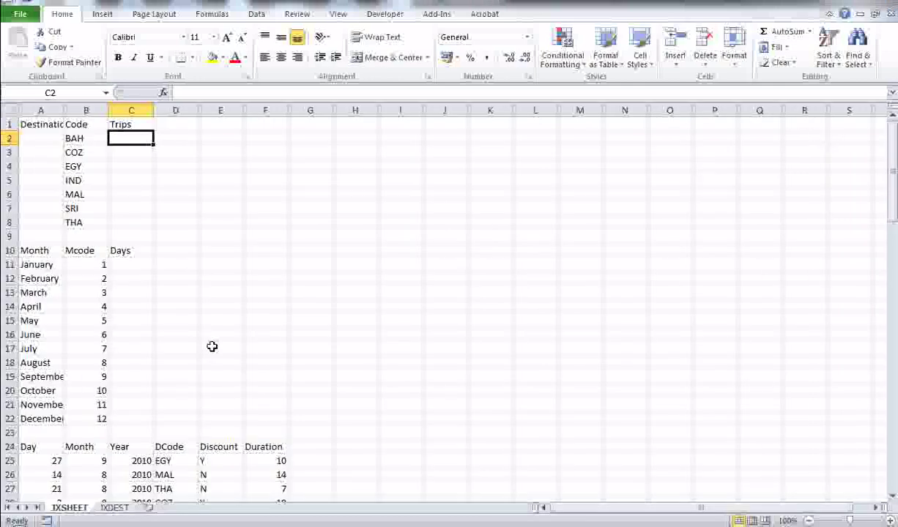
pyautogui.click(103, 508)
pyautogui.click(89, 508)
pyautogui.doubleClick(64, 108)
# Check the codes on both sheets, and insert a LOOKUP function in JXSHEET cell A2 using the lookup_value,array argument form.
pyautogui.click(99, 139)
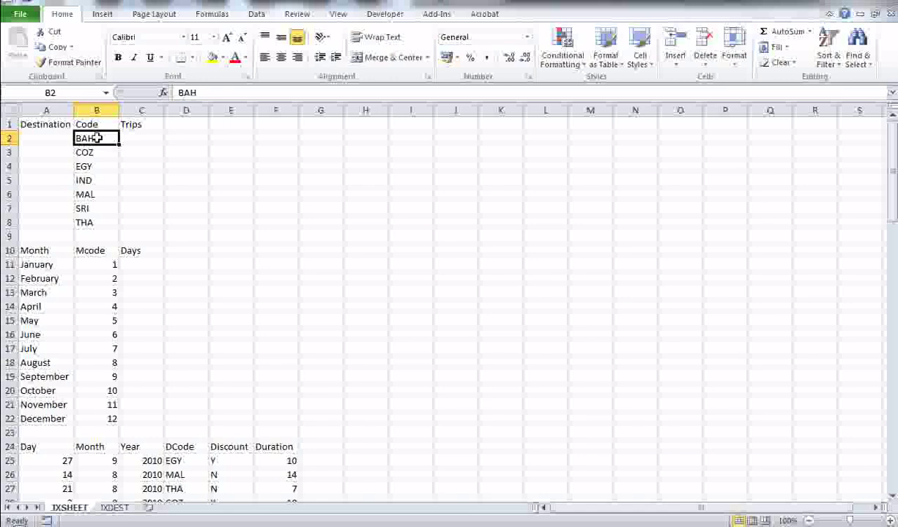
pyautogui.click(115, 507)
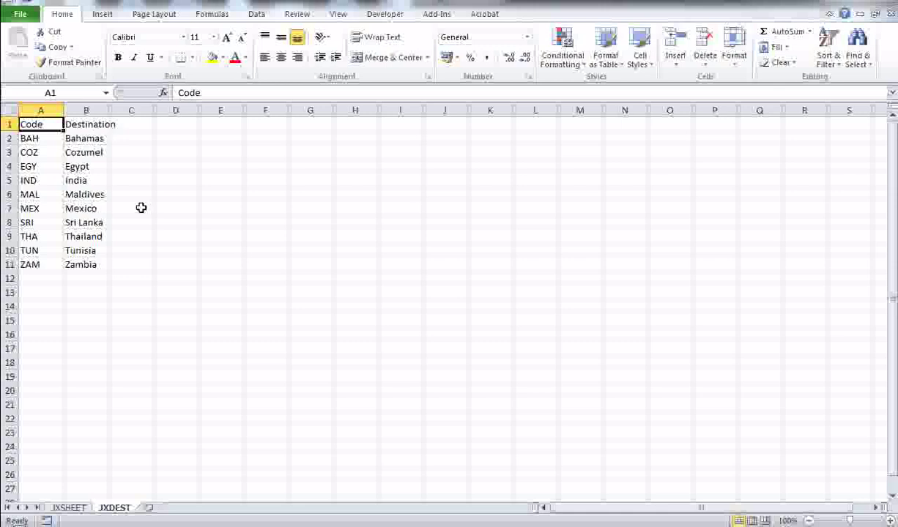
pyautogui.click(69, 507)
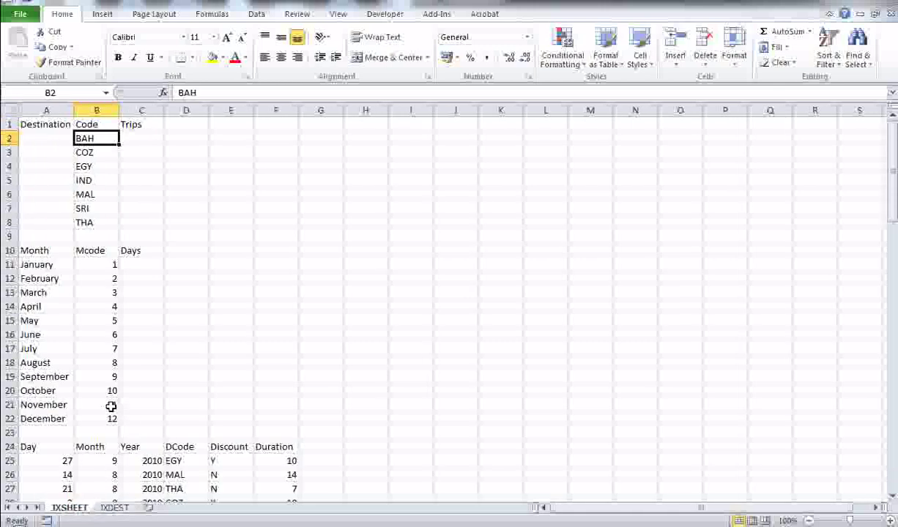
pyautogui.click(49, 144)
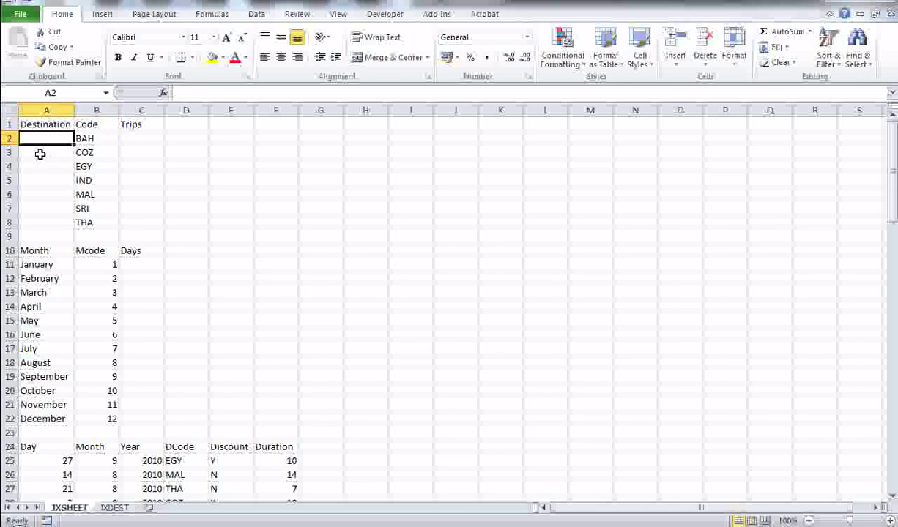
pyautogui.click(165, 94)
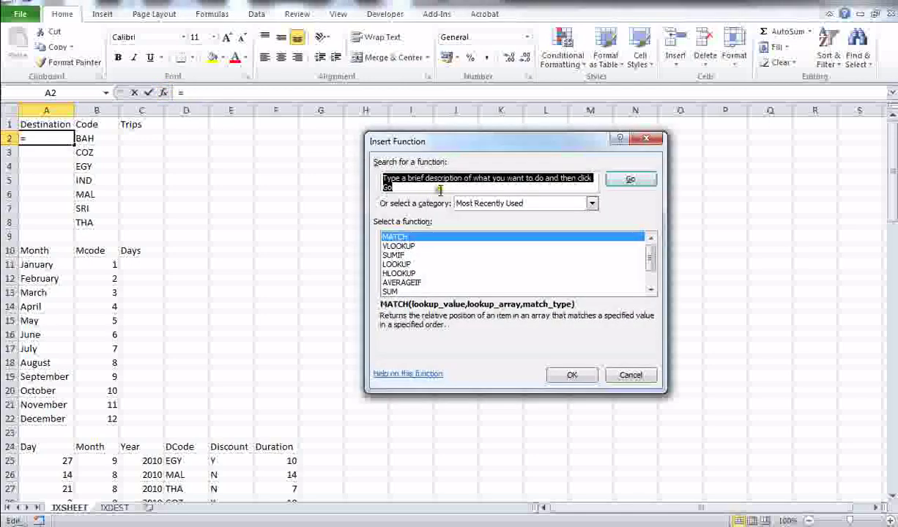
pyautogui.click(422, 188)
pyautogui.moveTo(422, 188); pyautogui.dragTo(375, 177)
pyautogui.press('BackSpace')
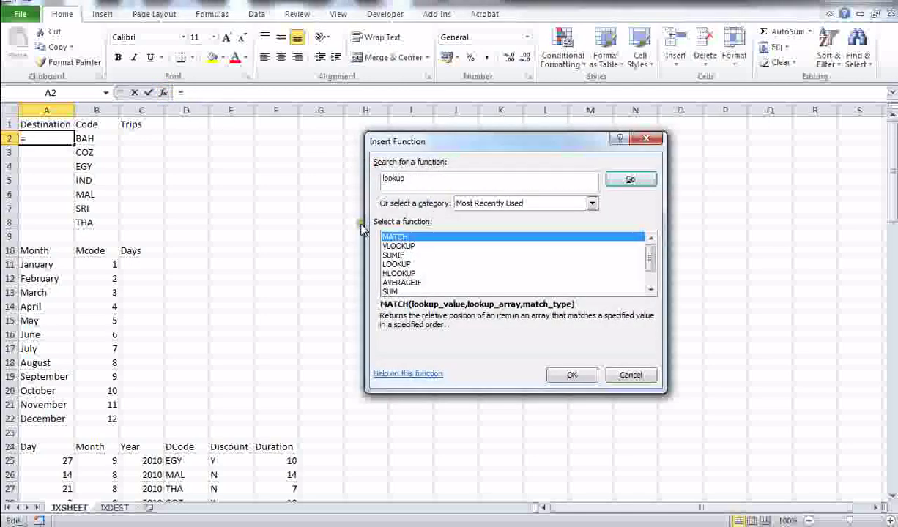
pyautogui.doubleClick(405, 265)
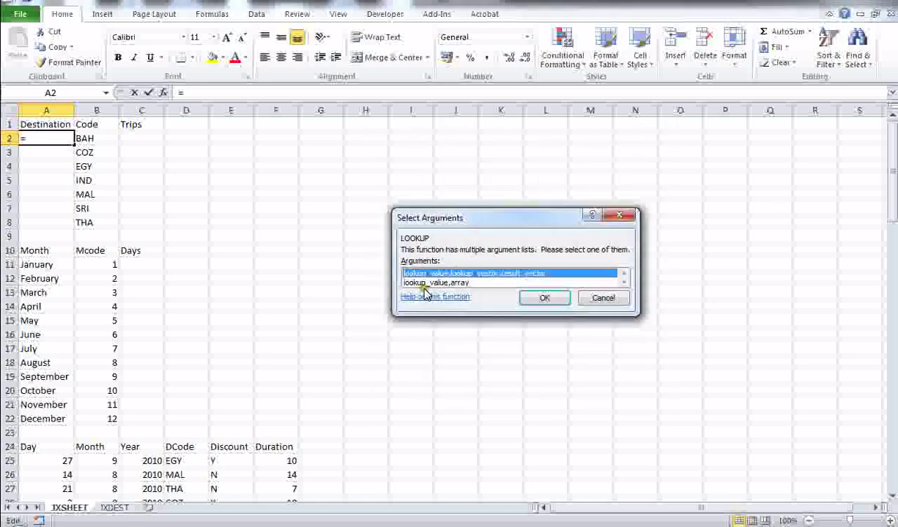
pyautogui.click(438, 283)
pyautogui.click(544, 298)
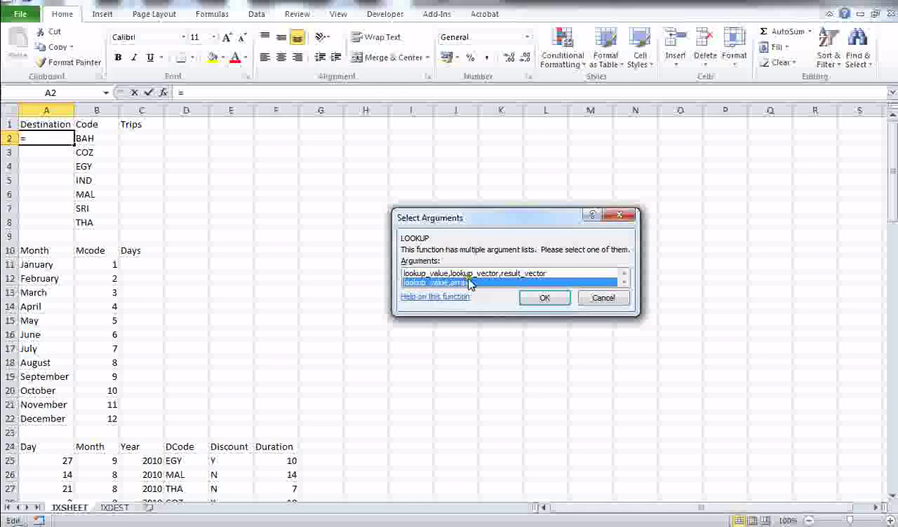
pyautogui.click(525, 300)
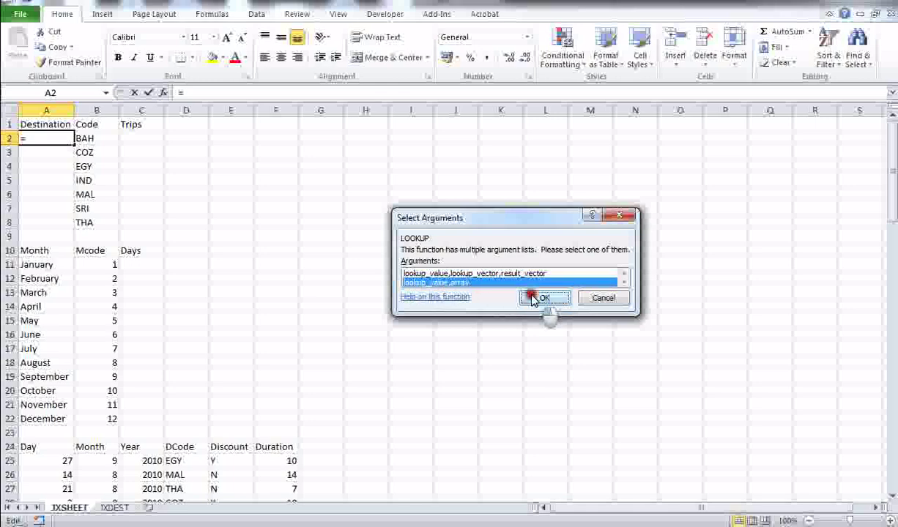
# Set the LOOKUP function's lookup value to B2 and its array to the range A2:B11 on the JXDEST sheet.
pyautogui.moveTo(468, 179); pyautogui.dragTo(394, 153)
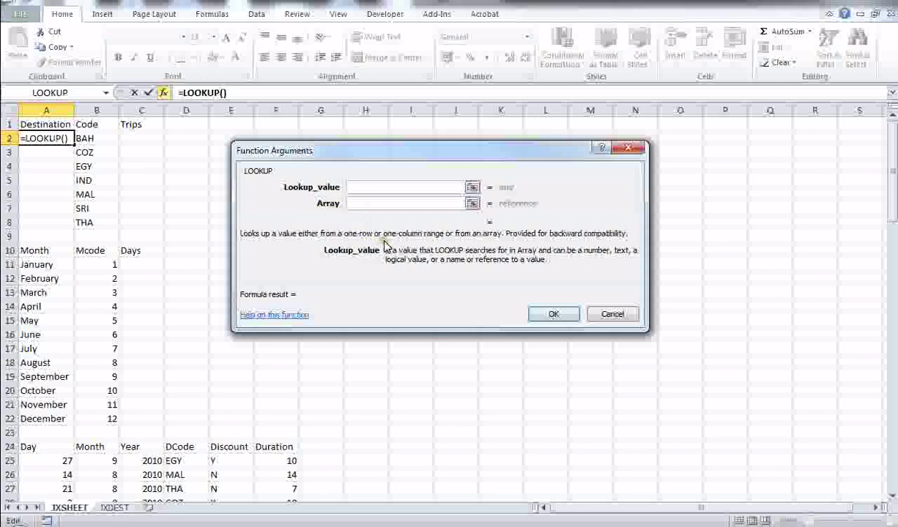
pyautogui.click(376, 193)
pyautogui.click(88, 139)
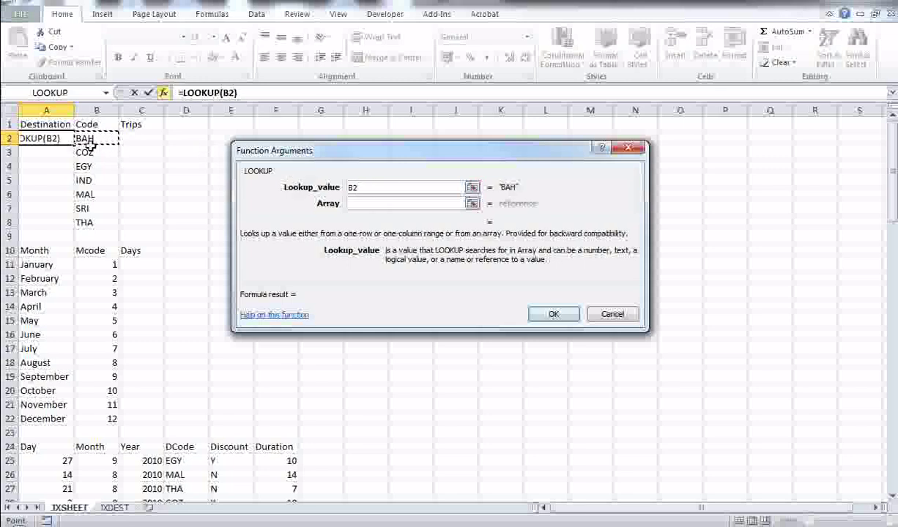
pyautogui.click(364, 203)
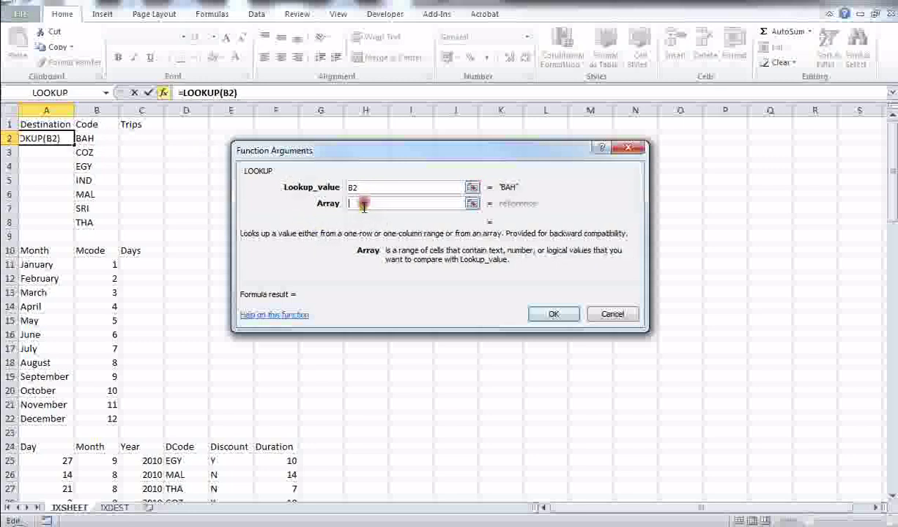
pyautogui.click(113, 507)
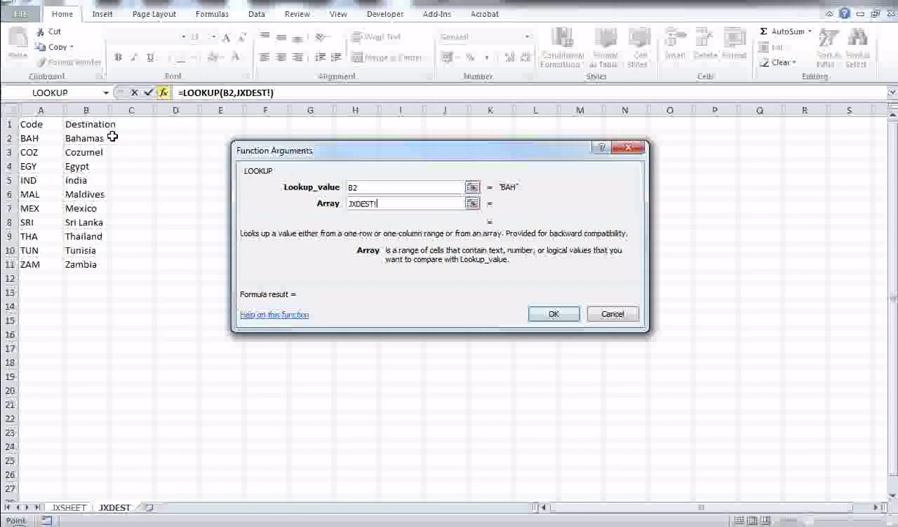
pyautogui.moveTo(29, 137); pyautogui.dragTo(91, 264)
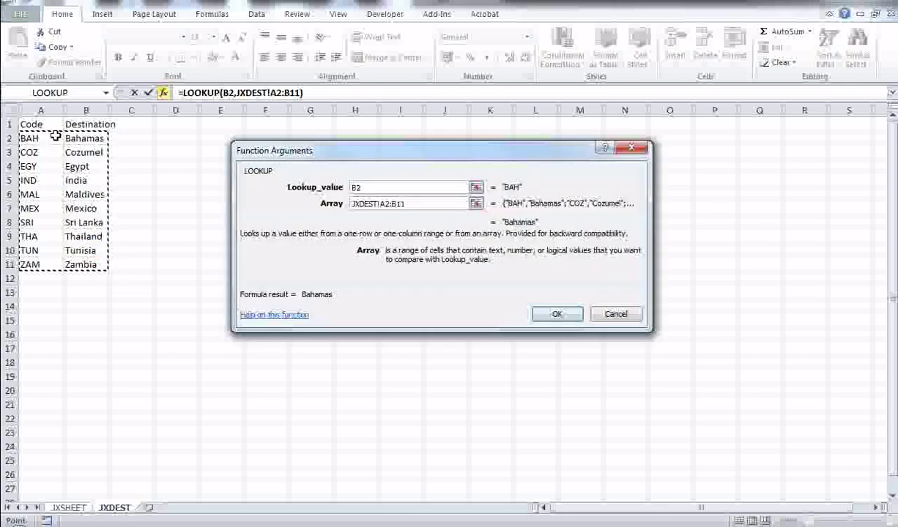
# Make the LOOKUP array reference absolute as JXDEST!$A$2:$B$11 and complete the formula.
pyautogui.click(375, 203)
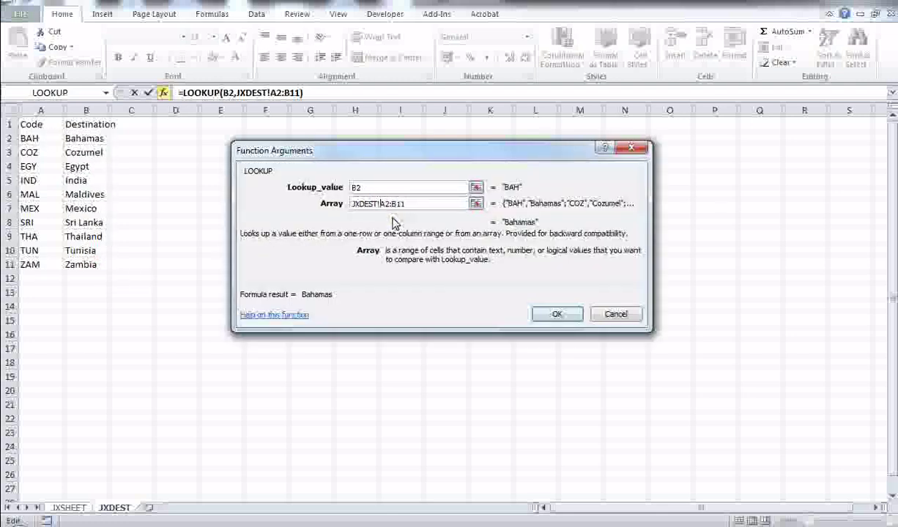
pyautogui.write('$')
pyautogui.press('Right')
pyautogui.write('$A')
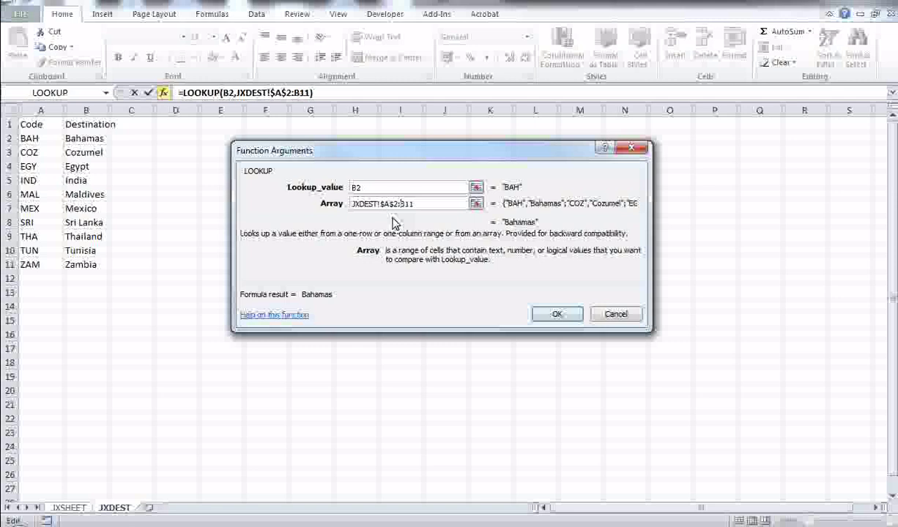
pyautogui.write('$')
pyautogui.press('Right')
pyautogui.write('$')
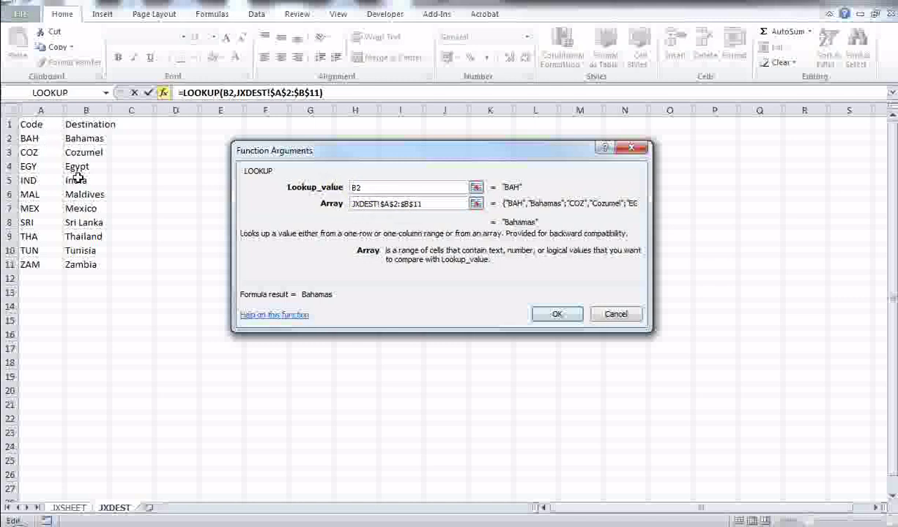
pyautogui.click(563, 315)
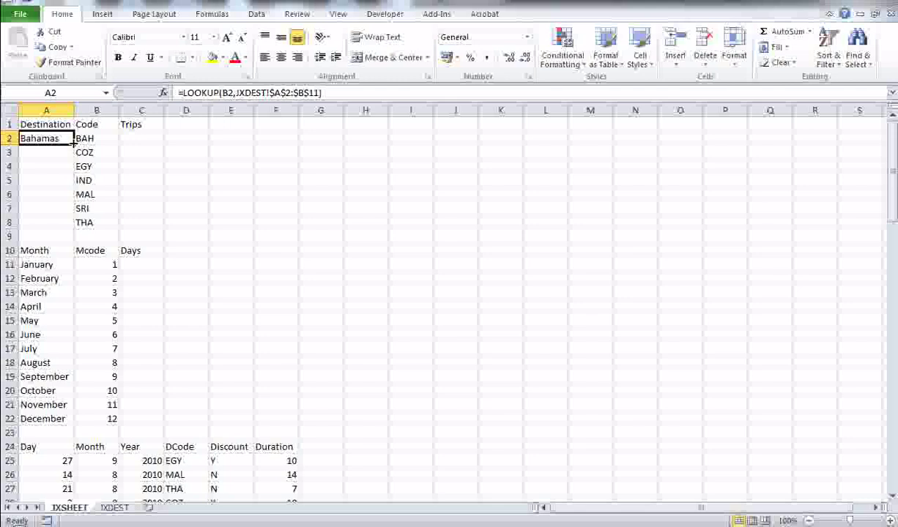
# Replicate the lookup formula from A2 down to A8, and select cell C2 in the Trips column.
pyautogui.doubleClick(74, 145)
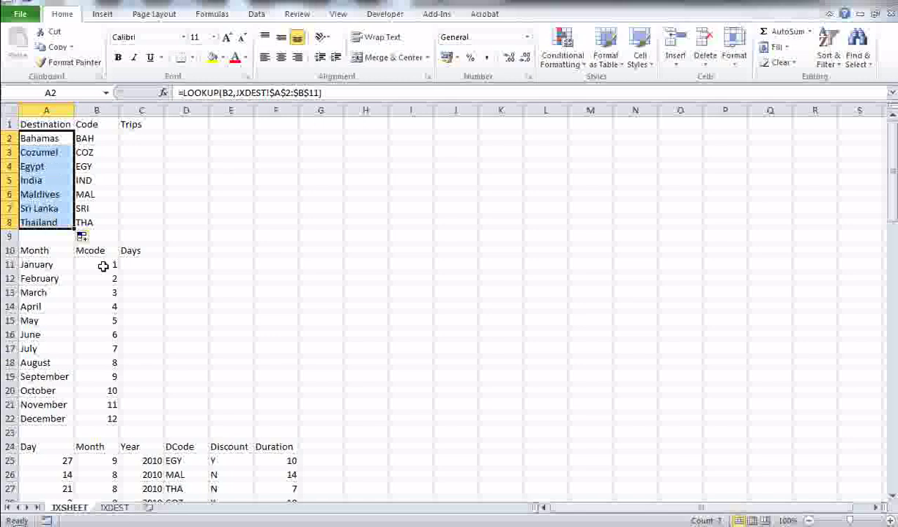
pyautogui.moveTo(186, 195); pyautogui.dragTo(180, 186)
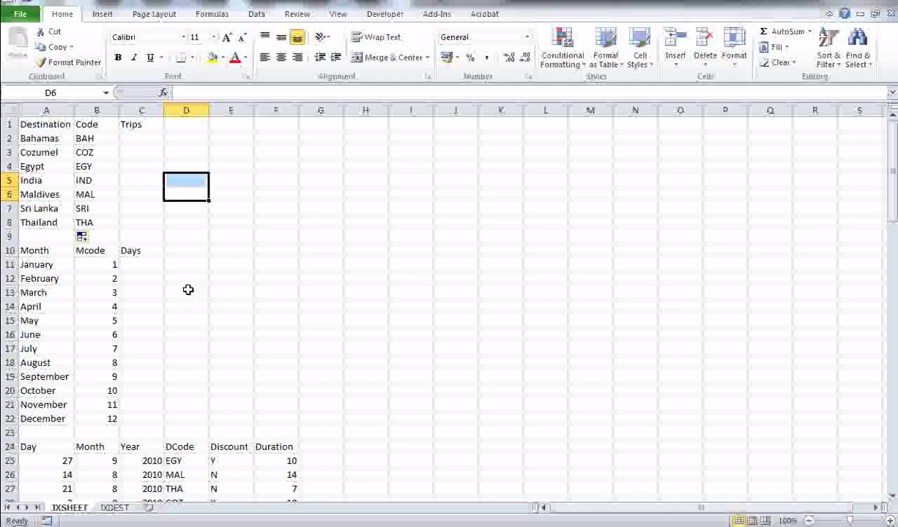
pyautogui.click(143, 139)
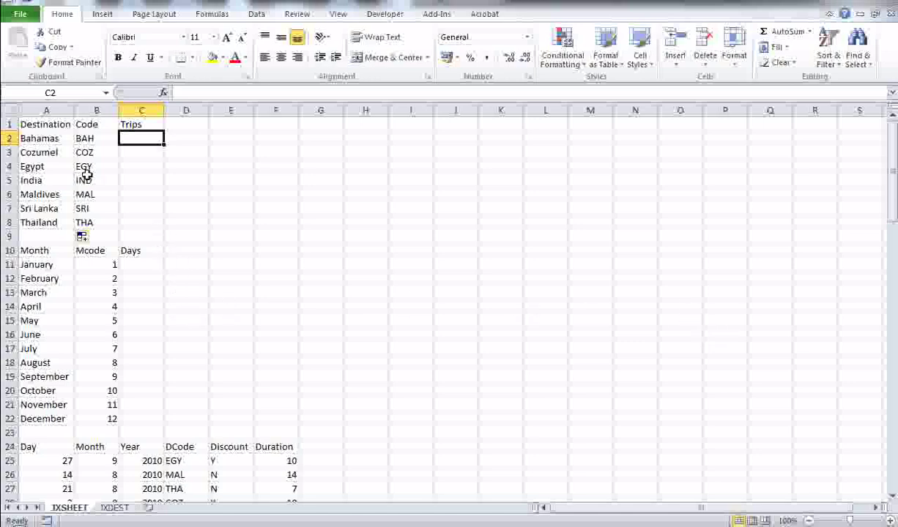
# Review the DCode column in the bookings data, and insert a COUNTIF function in Trips cell C2.
pyautogui.scroll(-3, 176, 388)
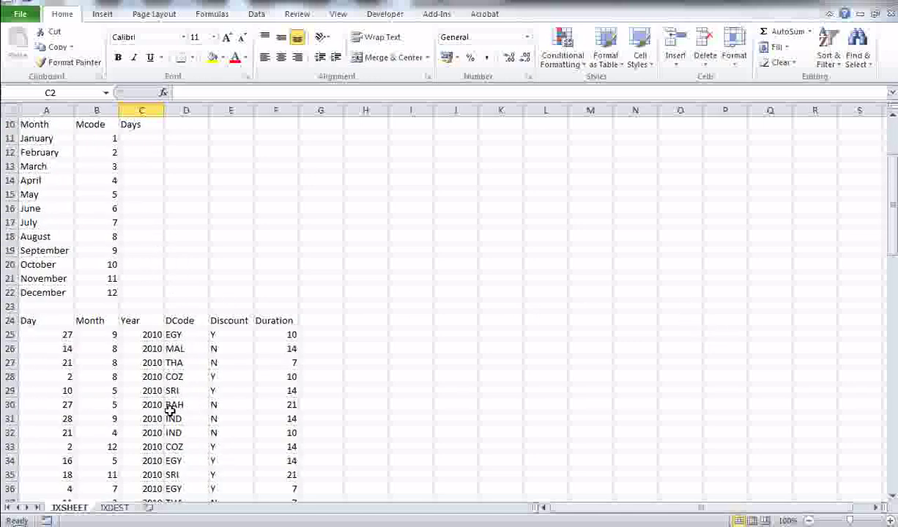
pyautogui.scroll(2, 181, 348)
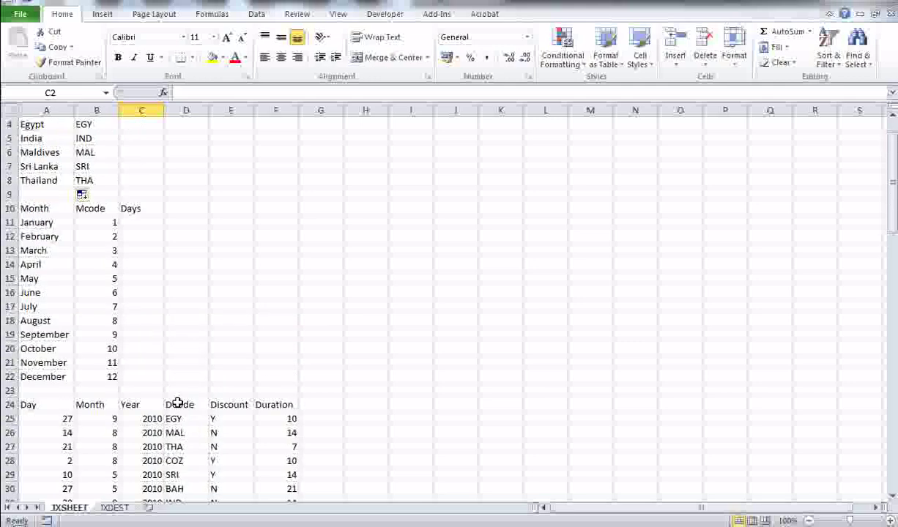
pyautogui.scroll(1, 186, 420)
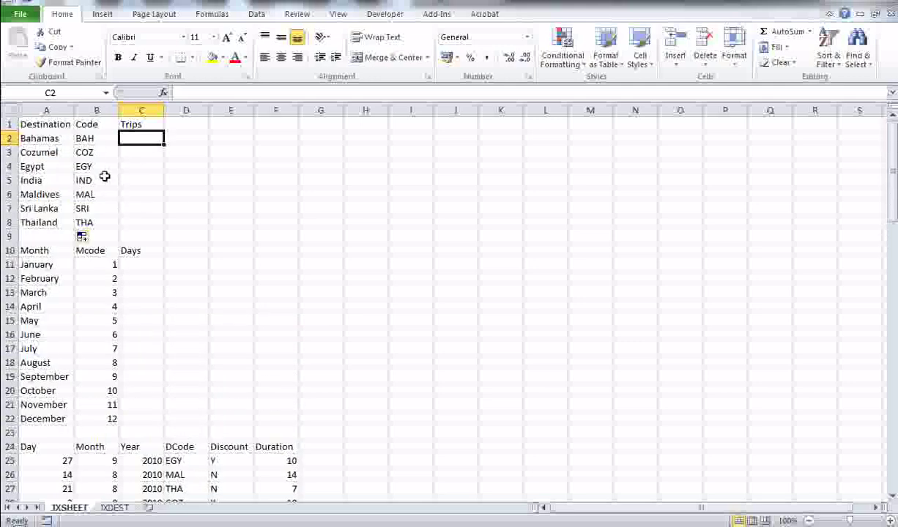
pyautogui.click(163, 92)
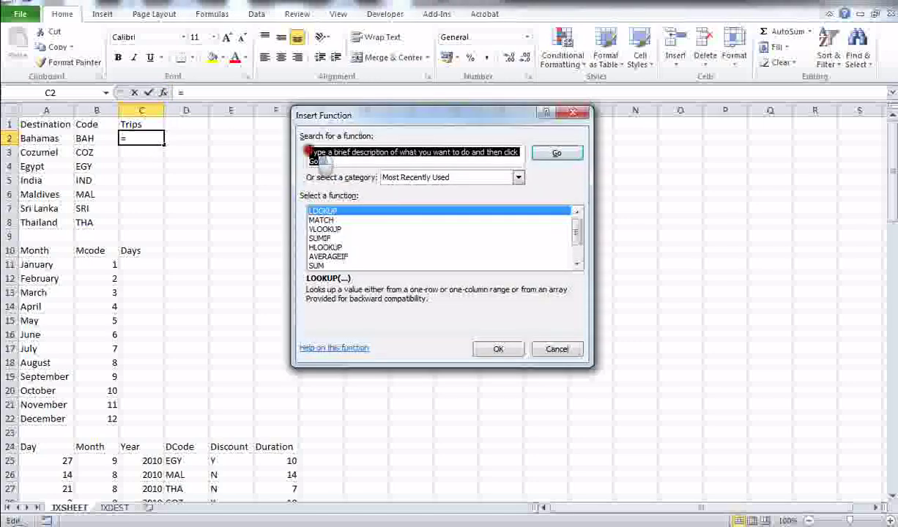
pyautogui.press('BackSpace')
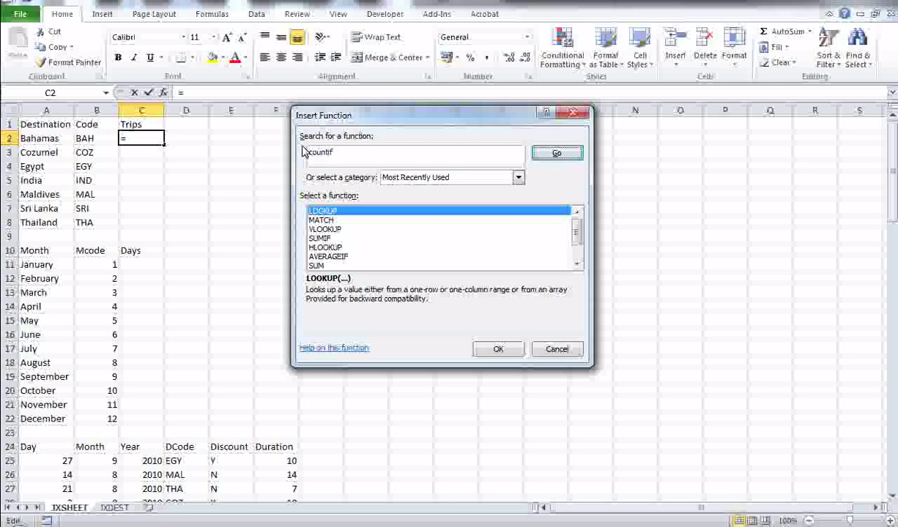
pyautogui.press('Return')
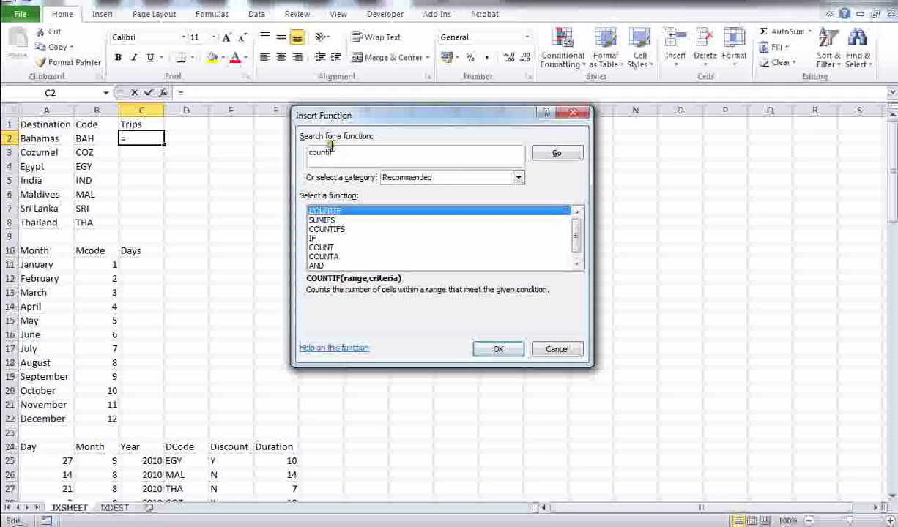
pyautogui.doubleClick(339, 211)
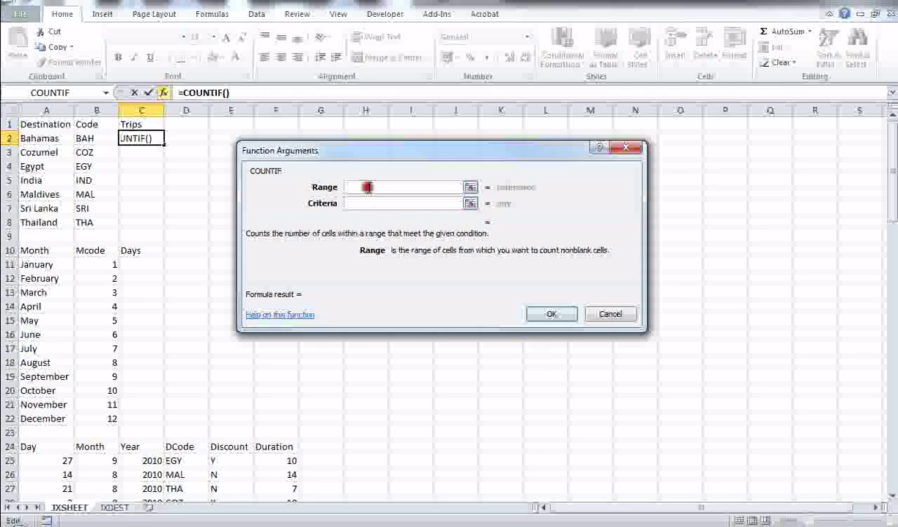
# Set the COUNTIF range to the DCode values as the absolute reference $D$25:$D$98.
pyautogui.moveTo(182, 461)
pyautogui.mouseDown()
pyautogui.moveTo(184, 511)
pyautogui.moveTo(175, 516)
pyautogui.moveTo(184, 475)
pyautogui.mouseUp()
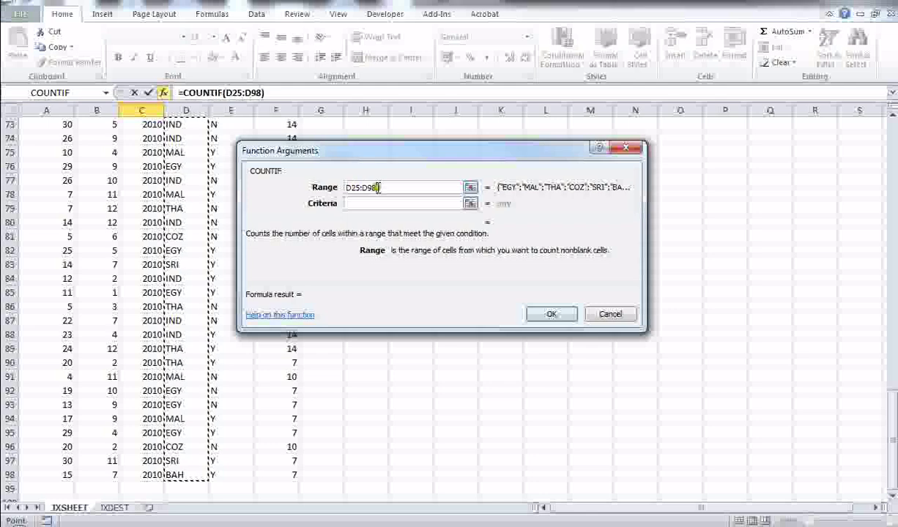
pyautogui.click(346, 187)
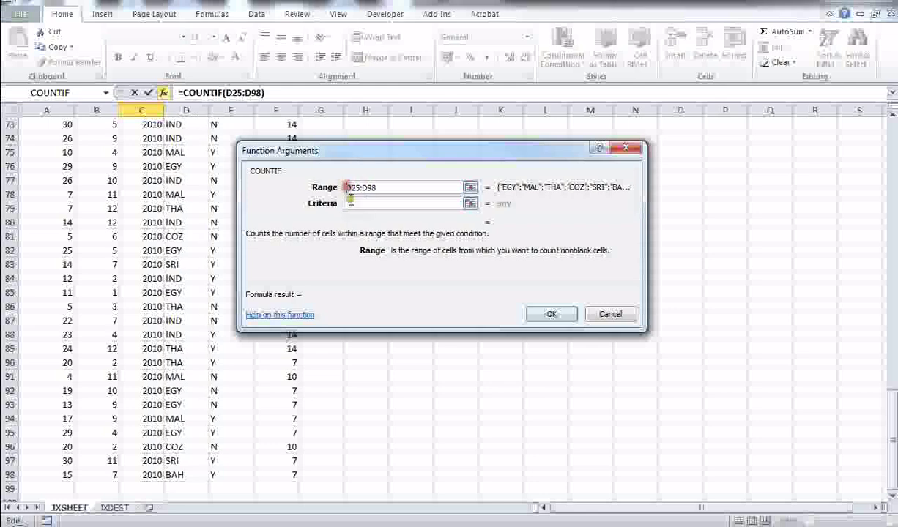
pyautogui.write('$')
pyautogui.press('Right')
pyautogui.write('$D')
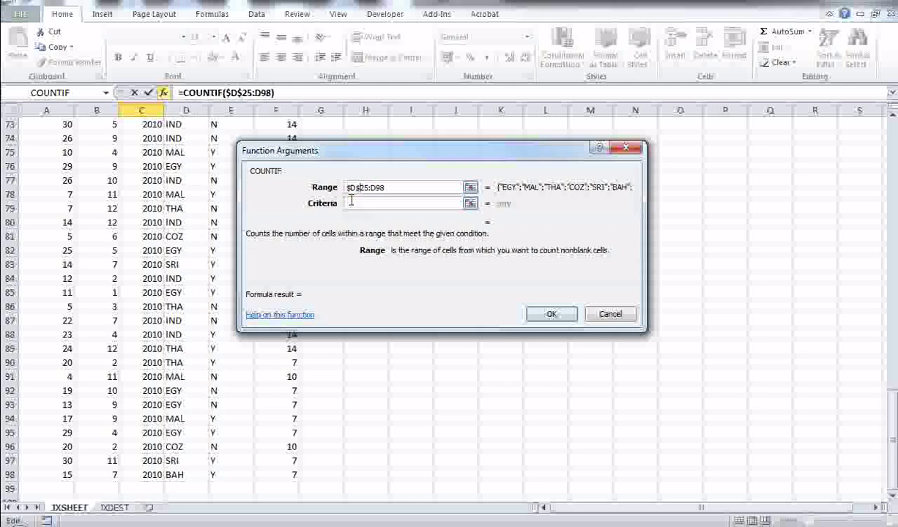
pyautogui.write('$25:$D$')
# Set the COUNTIF criteria to the destination code in B2 and complete the formula.
pyautogui.click(351, 202)
pyautogui.scroll(20, 151, 287)
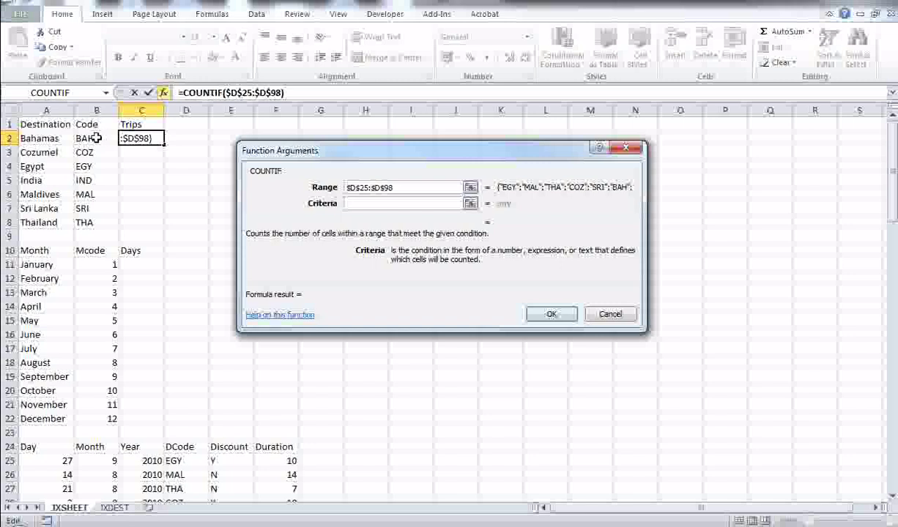
pyautogui.click(96, 137)
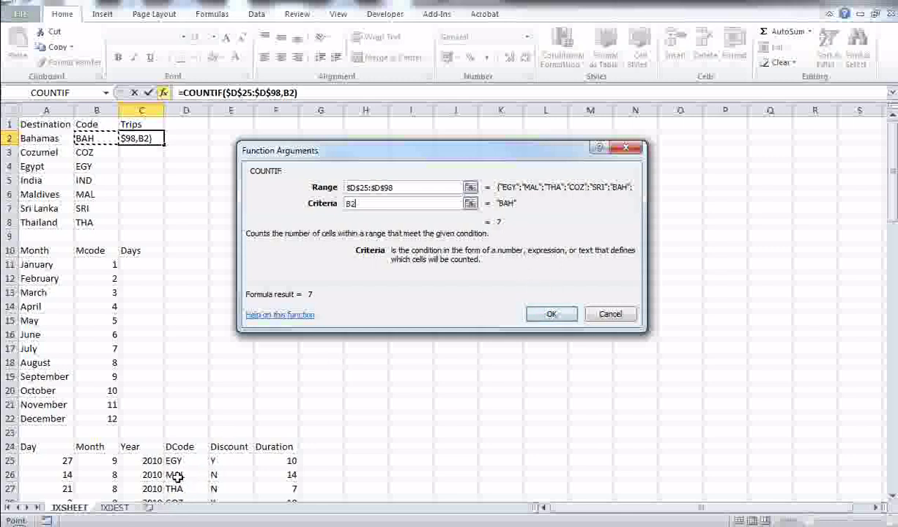
pyautogui.click(551, 314)
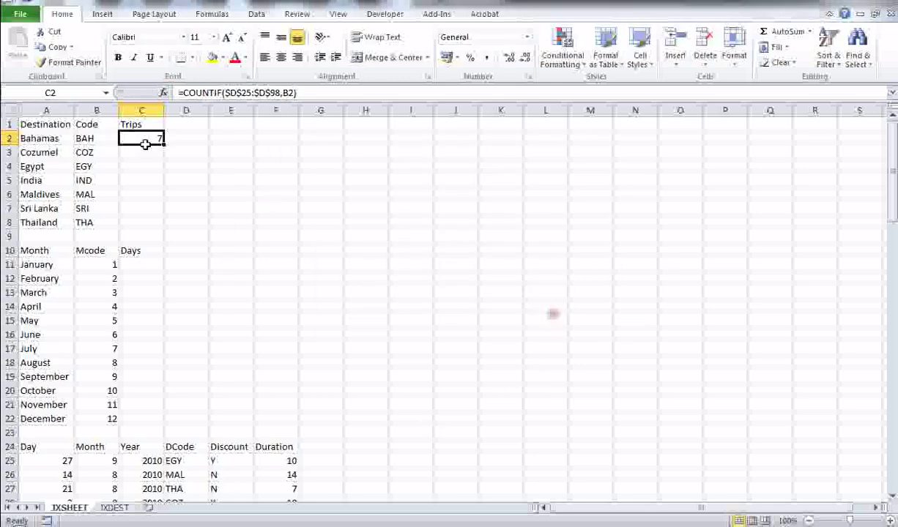
# Replicate the COUNTIF formula from C2 down to C8 and check the copied formulas.
pyautogui.doubleClick(164, 144)
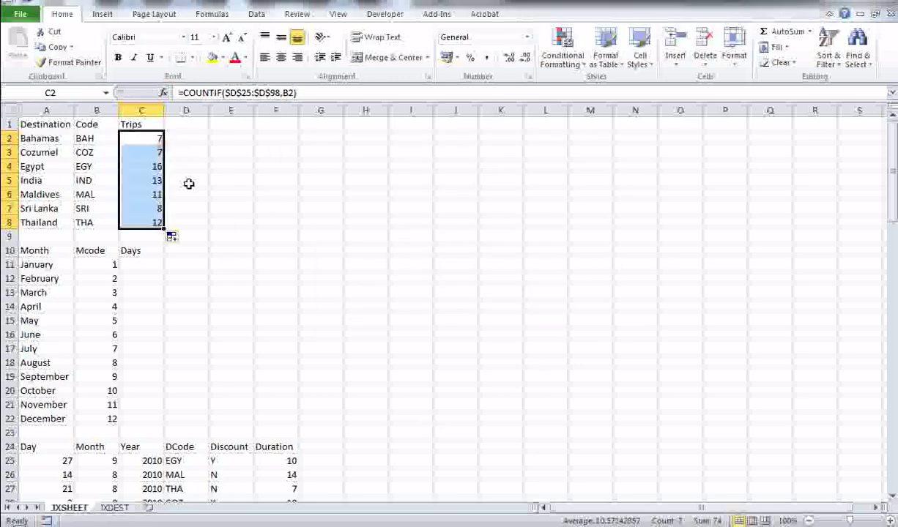
pyautogui.click(141, 194)
pyautogui.click(139, 219)
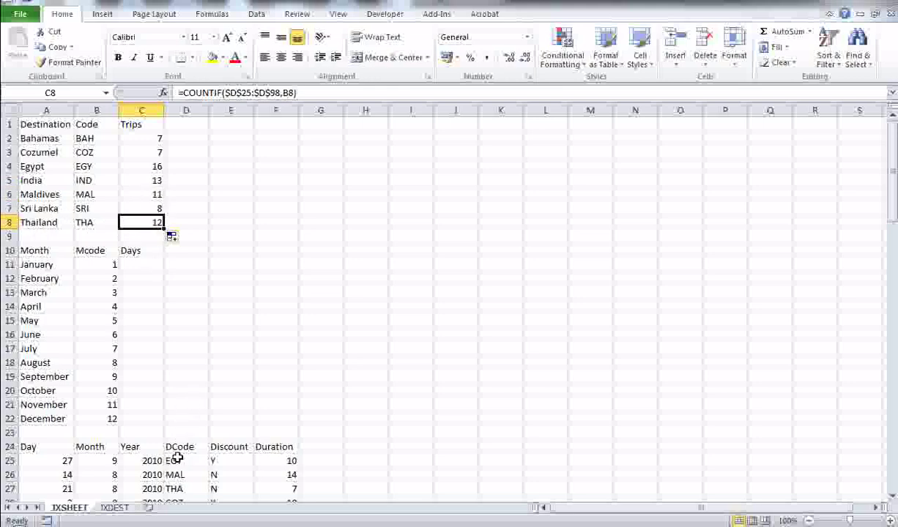
pyautogui.scroll(-4, 178, 459)
pyautogui.scroll(4, 183, 440)
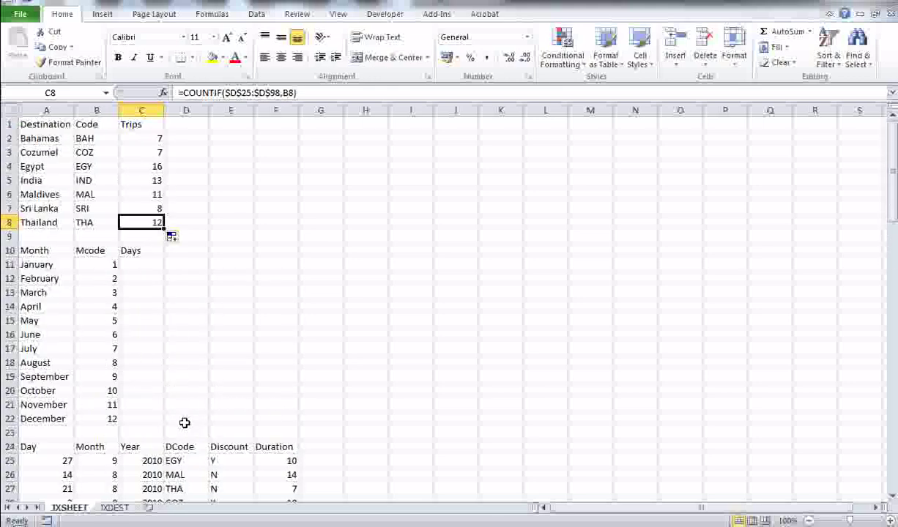
# Compare the Mcode values in the month table with the Month column of the bookings data.
pyautogui.click(145, 262)
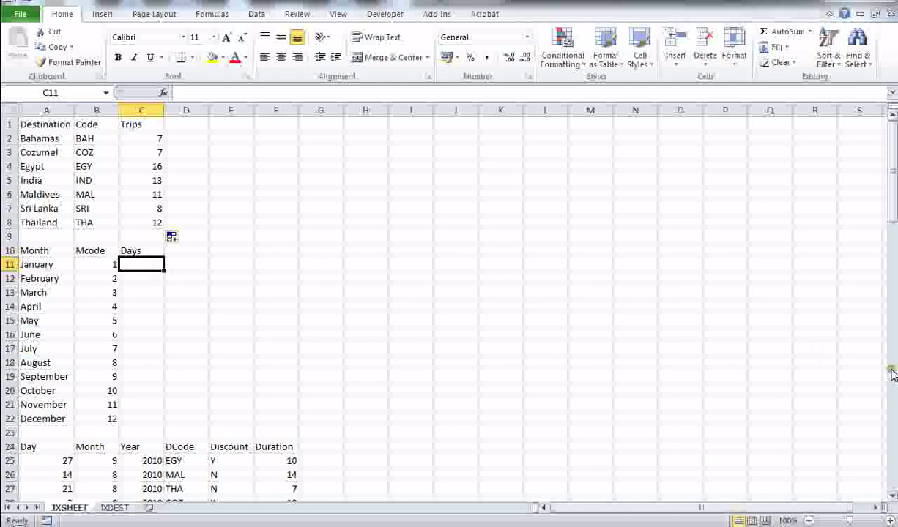
pyautogui.click(856, 525)
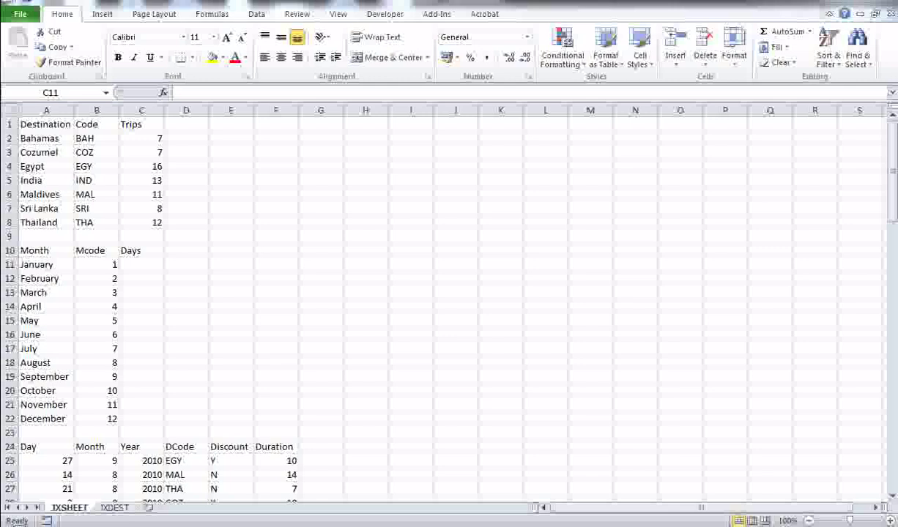
pyautogui.click(101, 262)
pyautogui.click(100, 264)
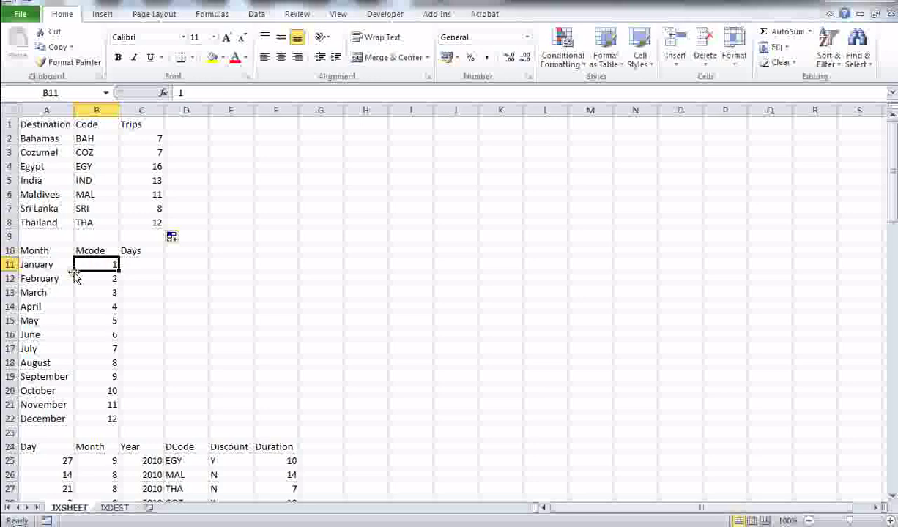
pyautogui.scroll(-4, 106, 447)
pyautogui.click(100, 293)
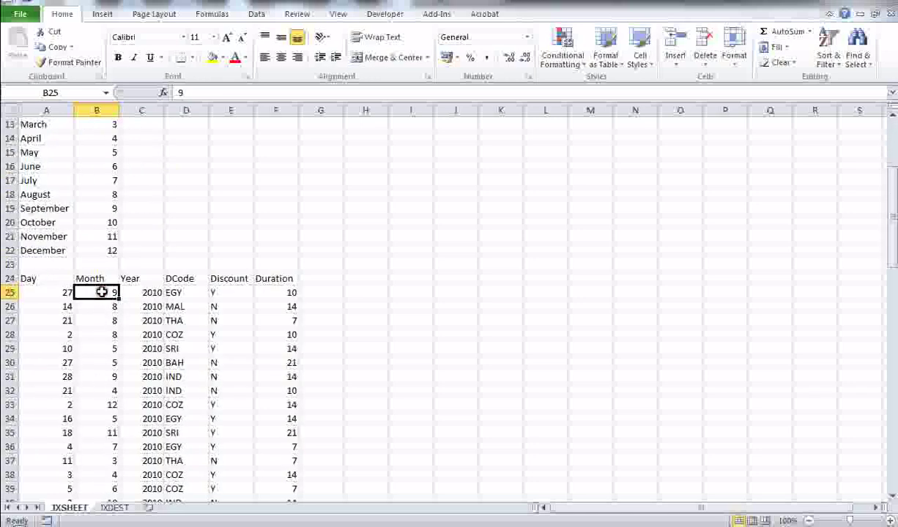
pyautogui.scroll(3, 147, 334)
# Insert a SUMIF function in cell C11 of the Days column for January.
pyautogui.click(141, 222)
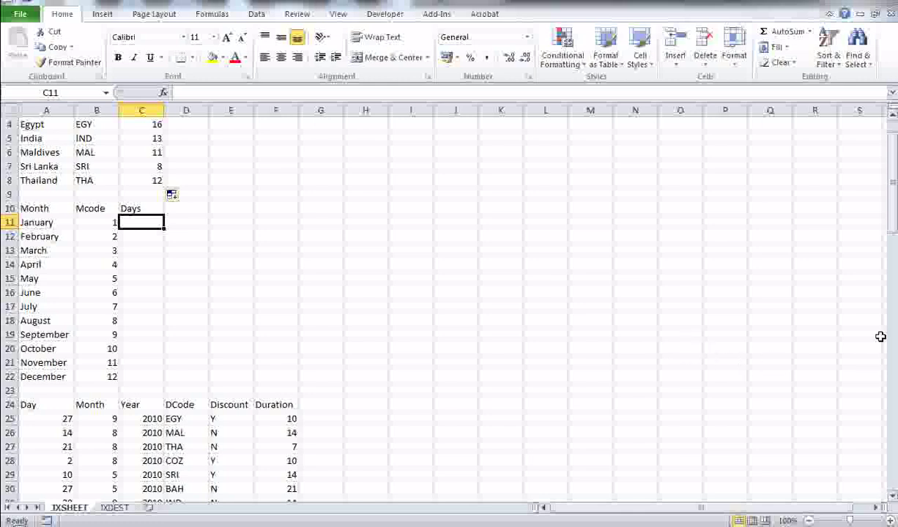
pyautogui.click(162, 92)
pyautogui.write('sun')
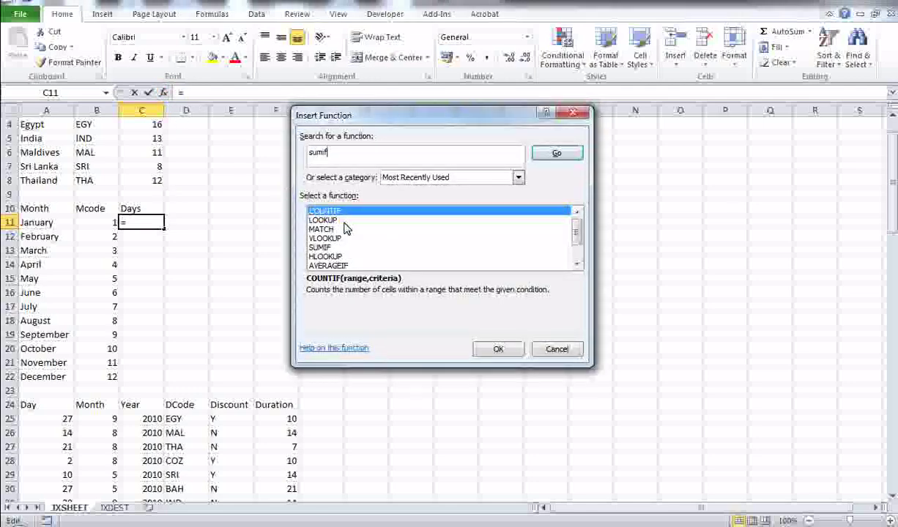
pyautogui.press('Return')
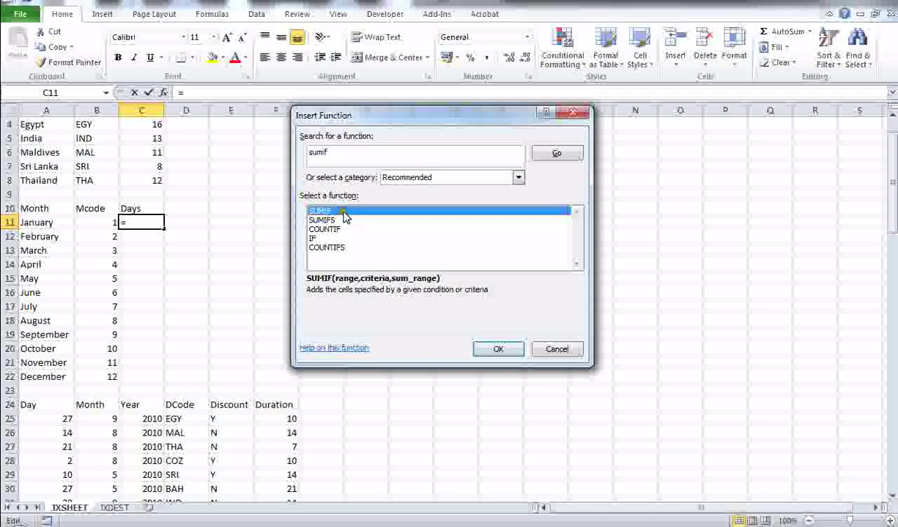
pyautogui.doubleClick(337, 211)
pyautogui.moveTo(387, 147); pyautogui.dragTo(423, 149)
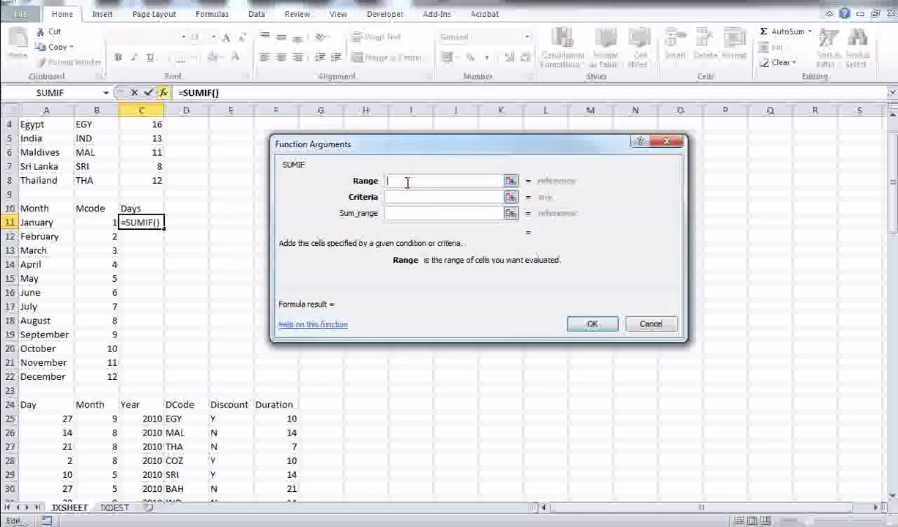
# Set the SUMIF range to the bookings' Month values as the absolute reference $B$25:$B$98.
pyautogui.scroll(-6, 212, 350)
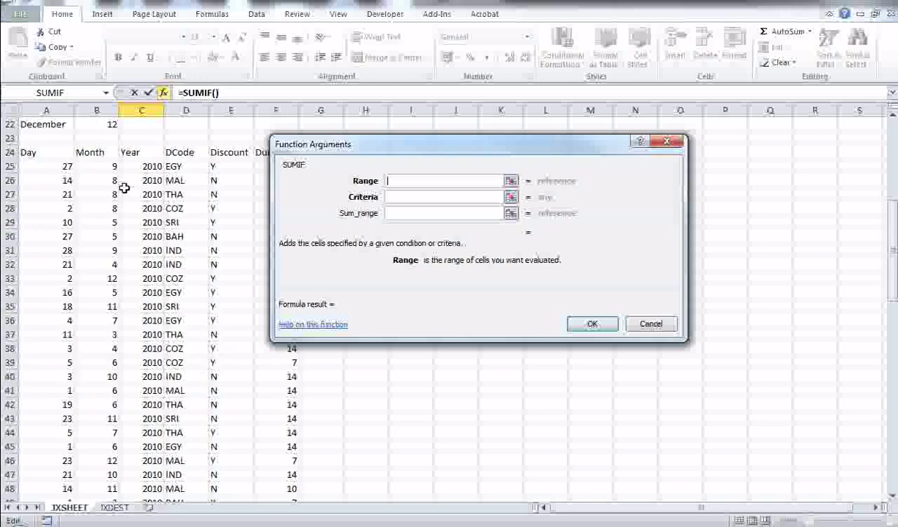
pyautogui.moveTo(99, 163); pyautogui.dragTo(96, 475)
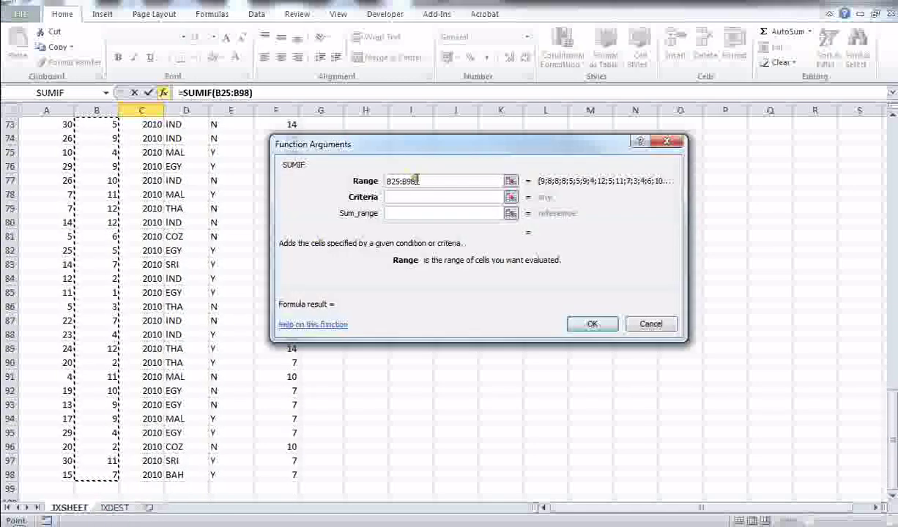
pyautogui.click(389, 180)
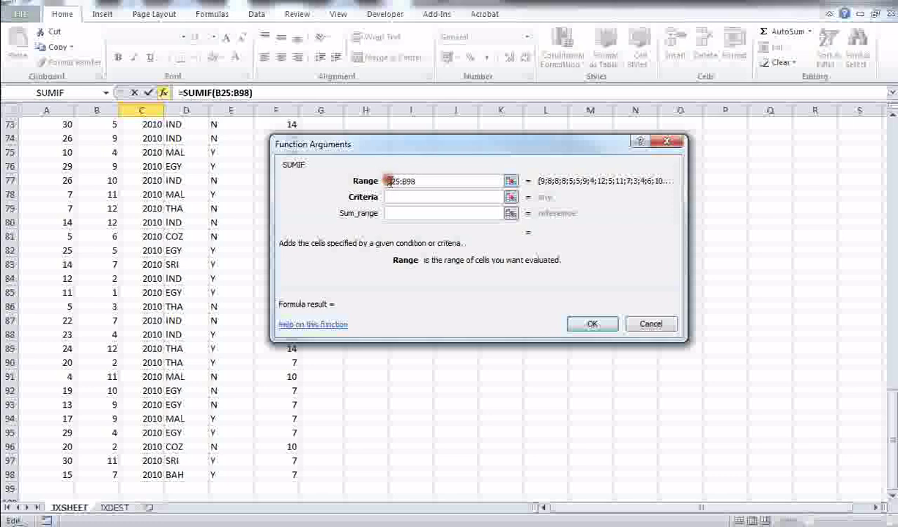
pyautogui.write('$')
pyautogui.press('Right')
pyautogui.write('$')
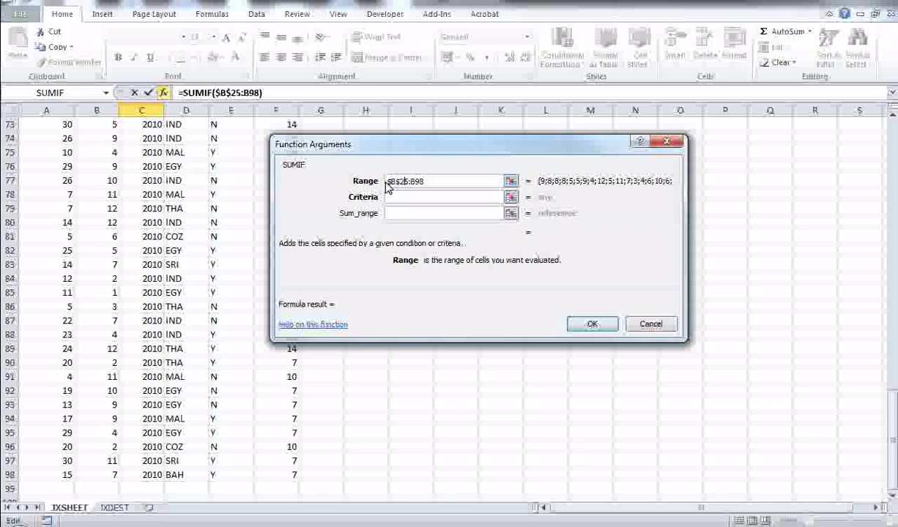
pyautogui.press('Right')
pyautogui.press('Right')
pyautogui.press('Right')
pyautogui.write('$')
pyautogui.press('Right')
pyautogui.write('$')
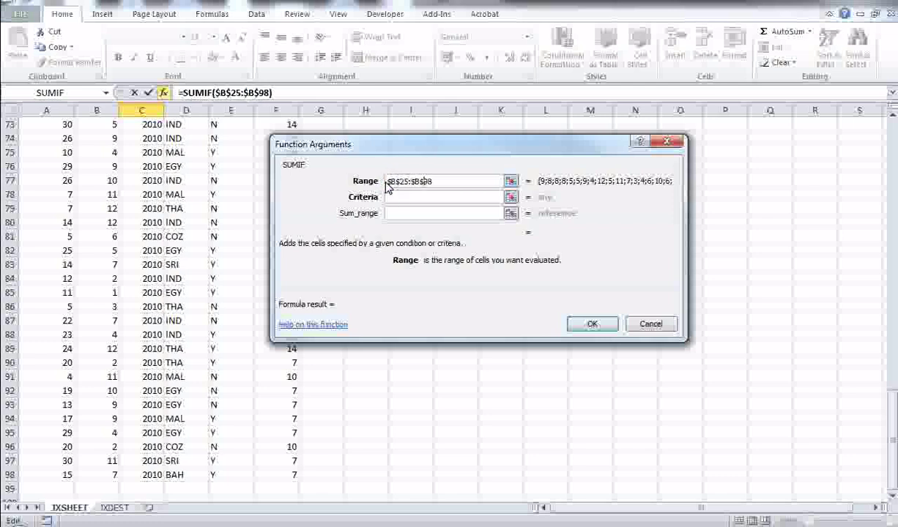
# Set the SUMIF criteria to January's month code in cell B11.
pyautogui.press('Tab')
pyautogui.scroll(10, 199, 254)
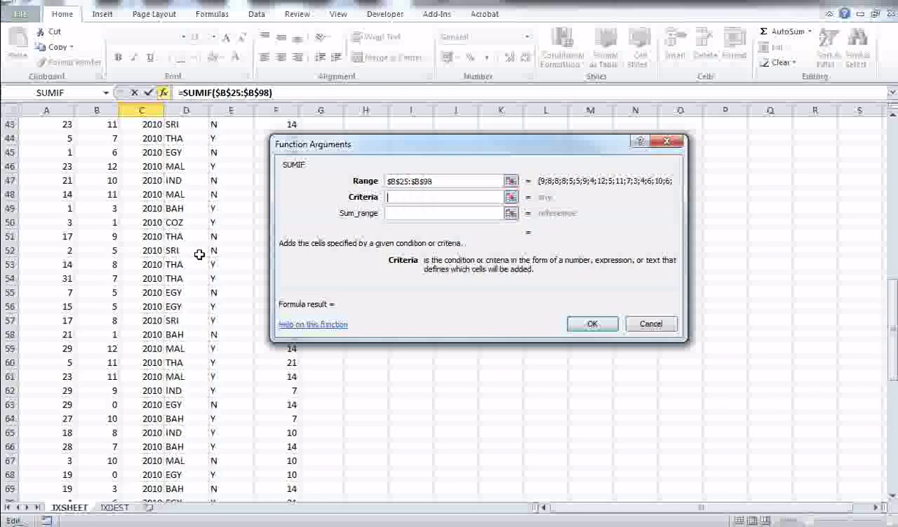
pyautogui.scroll(14, 199, 254)
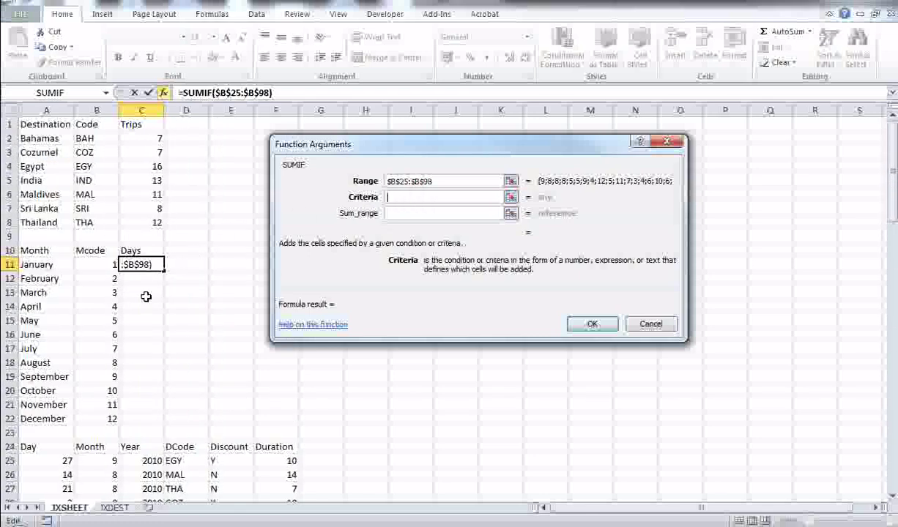
pyautogui.click(102, 263)
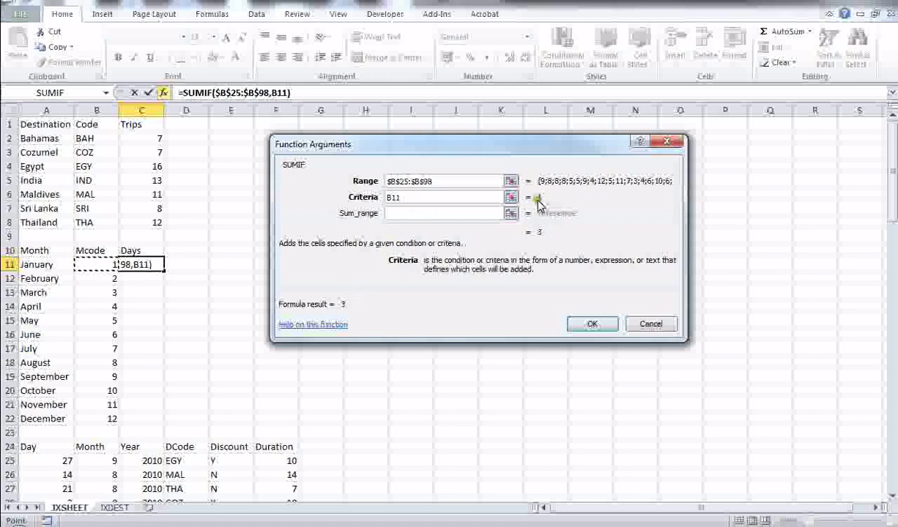
# Set the SUMIF sum range to the Day values as the absolute reference $A$25:$A$98 and complete the formula.
pyautogui.click(399, 214)
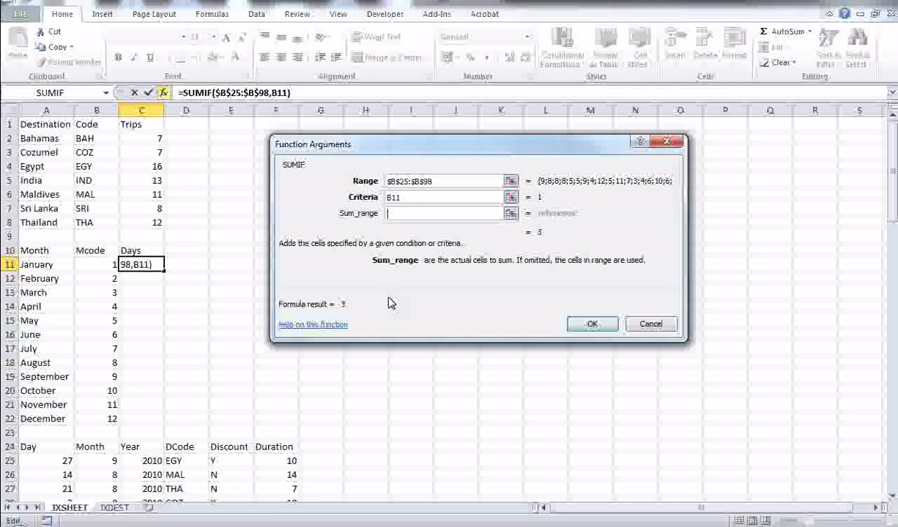
pyautogui.scroll(-5, 375, 314)
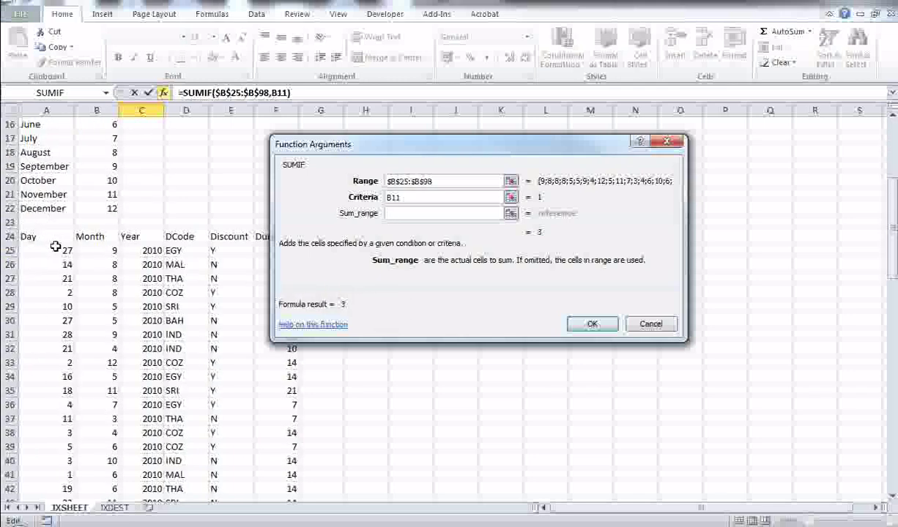
pyautogui.moveTo(55, 247); pyautogui.dragTo(54, 468)
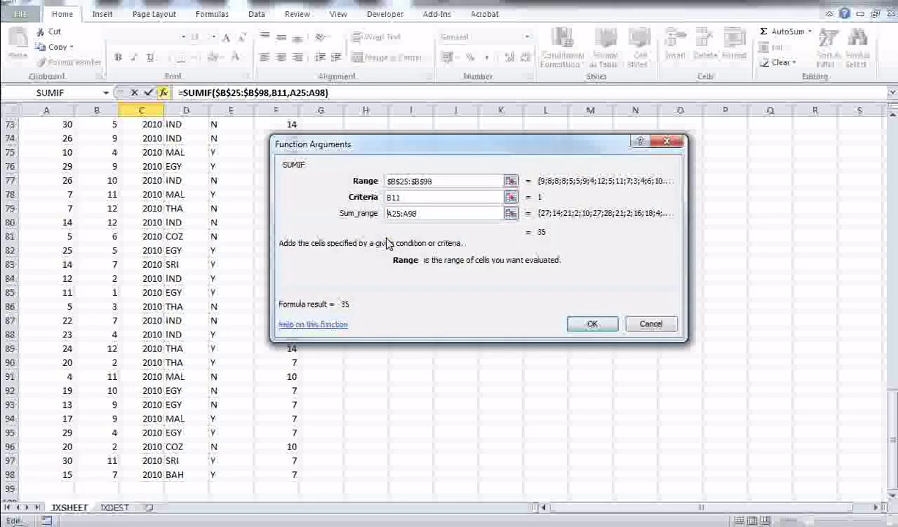
pyautogui.write('$A$25:')
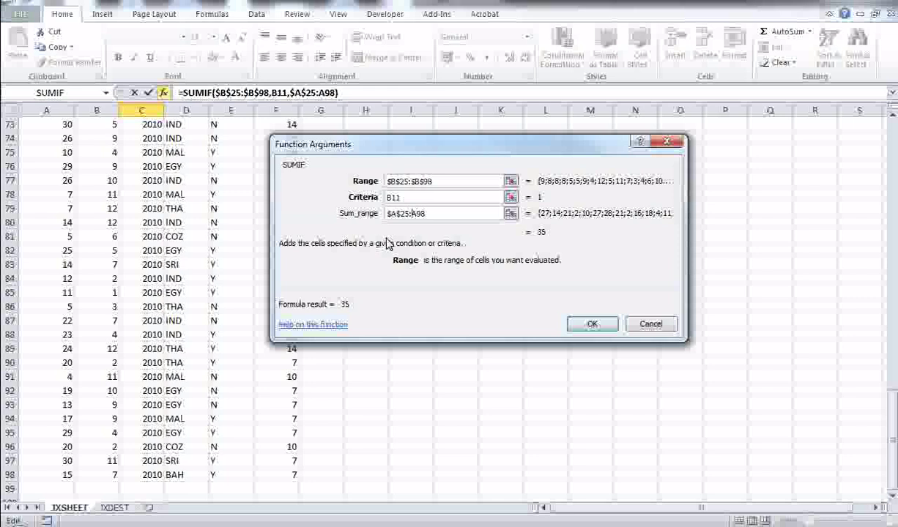
pyautogui.write('$')
pyautogui.press('Right')
pyautogui.write('$')
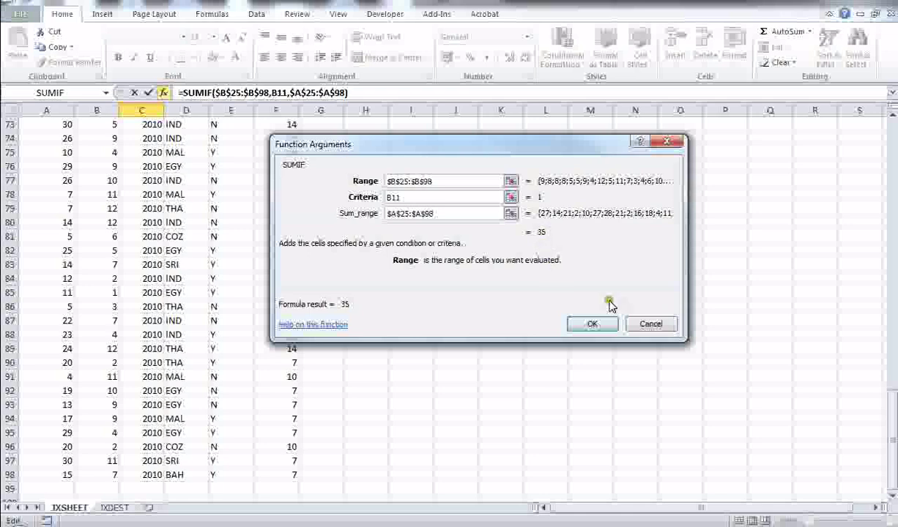
pyautogui.click(591, 323)
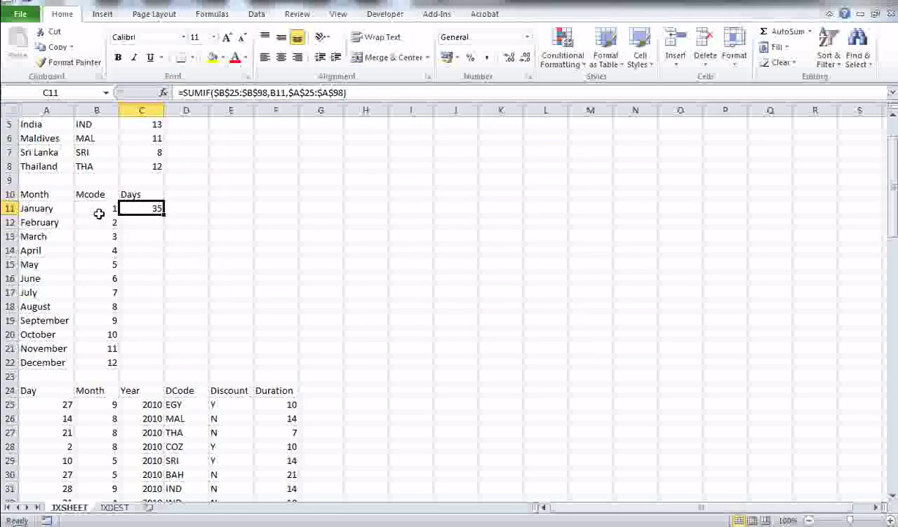